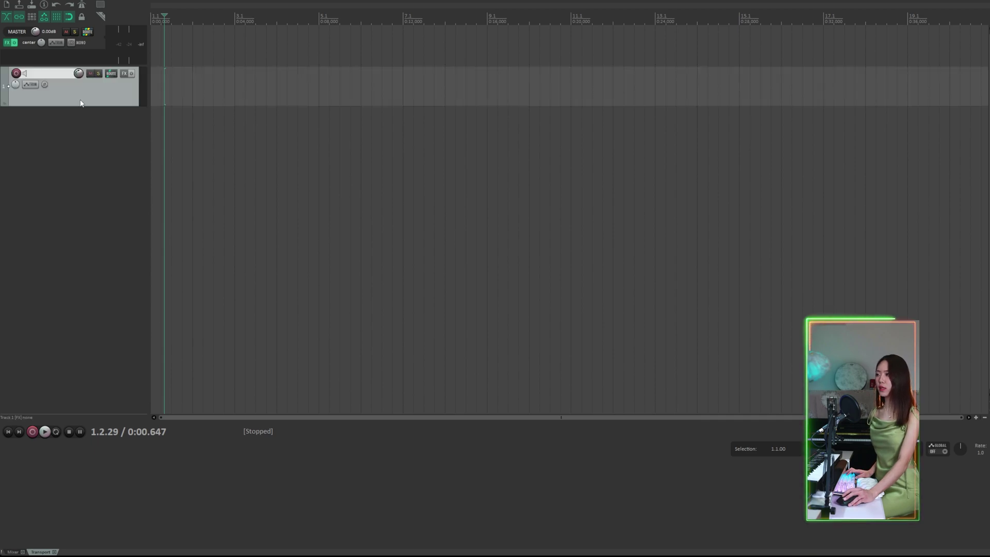
Add the Kontakt 7 (Native Instruments) VST3i instrument to Track 1
{"action": "left_click", "coordinate": [125, 75]}
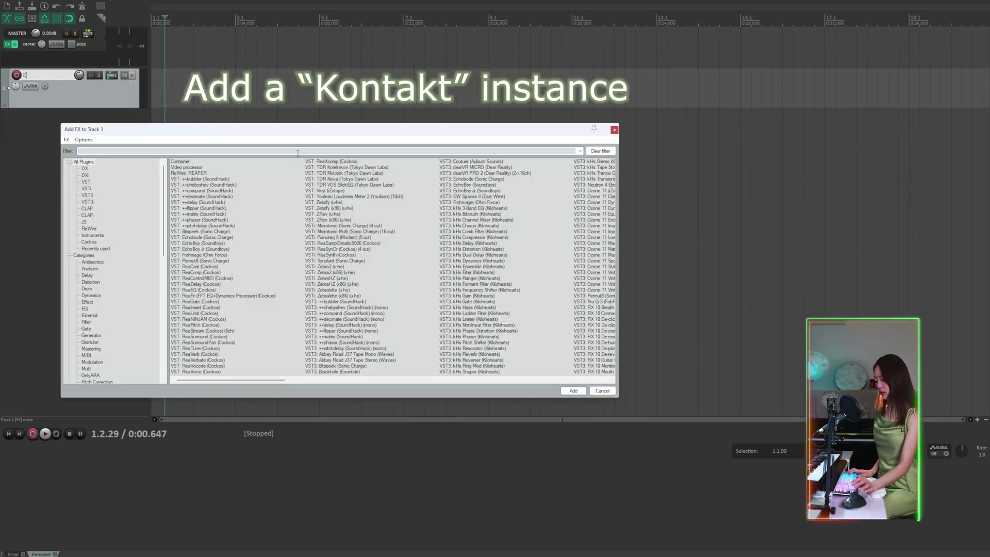
{"action": "type", "text": "kontakt 7"}
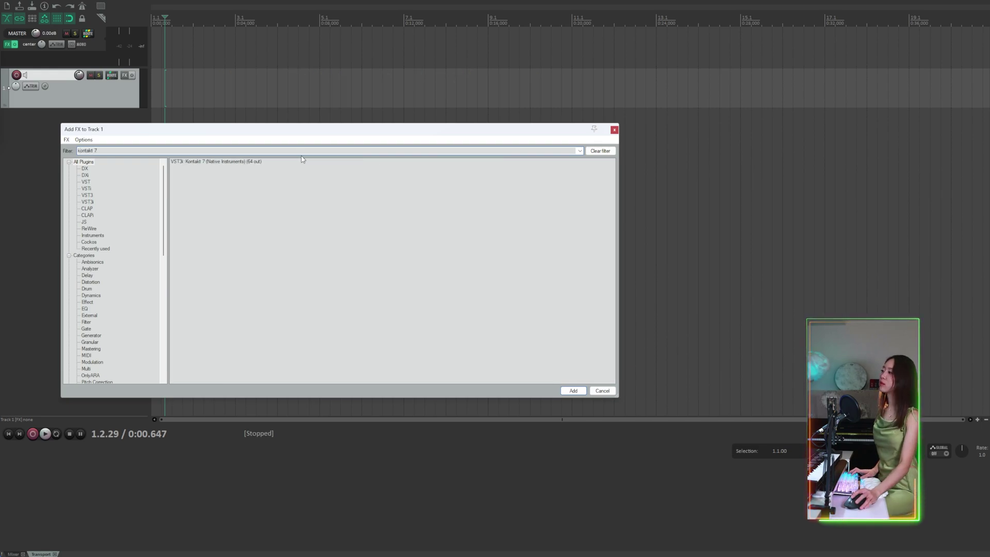
{"action": "double_click", "coordinate": [258, 161]}
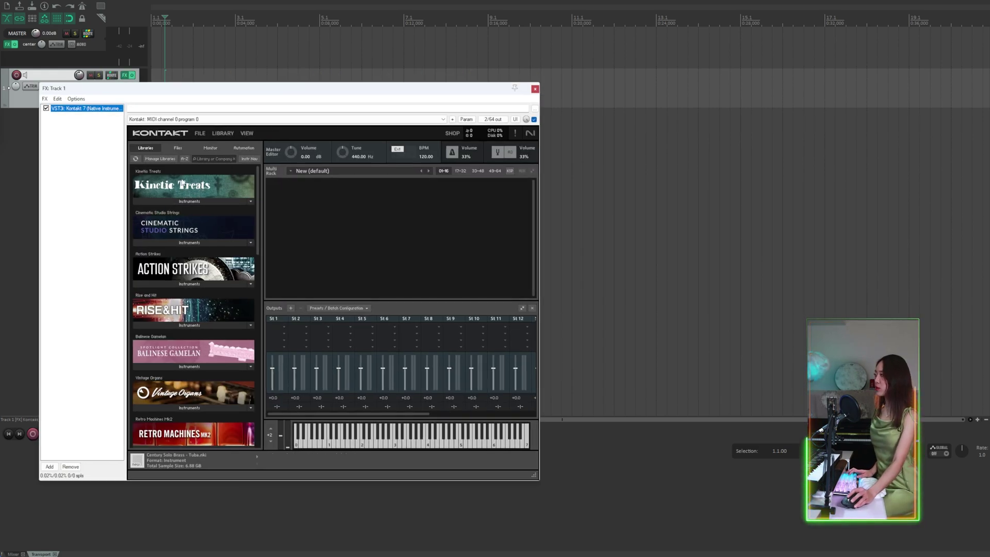
Load Kontakt's factory Stereo 16x output preset and save the output section state as the default for all formats
{"action": "left_click", "coordinate": [336, 308]}
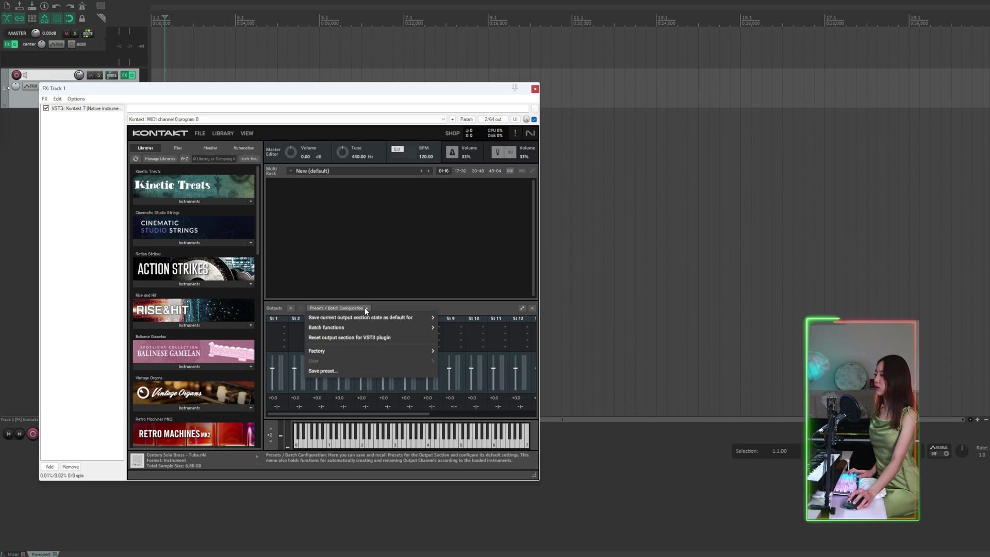
{"action": "mouse_move", "coordinate": [347, 354]}
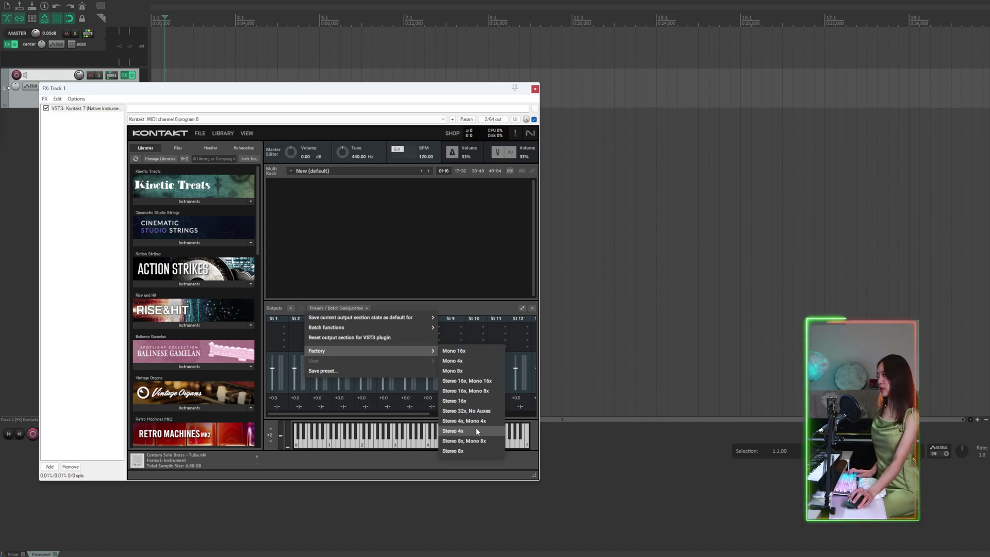
{"action": "left_click", "coordinate": [476, 401]}
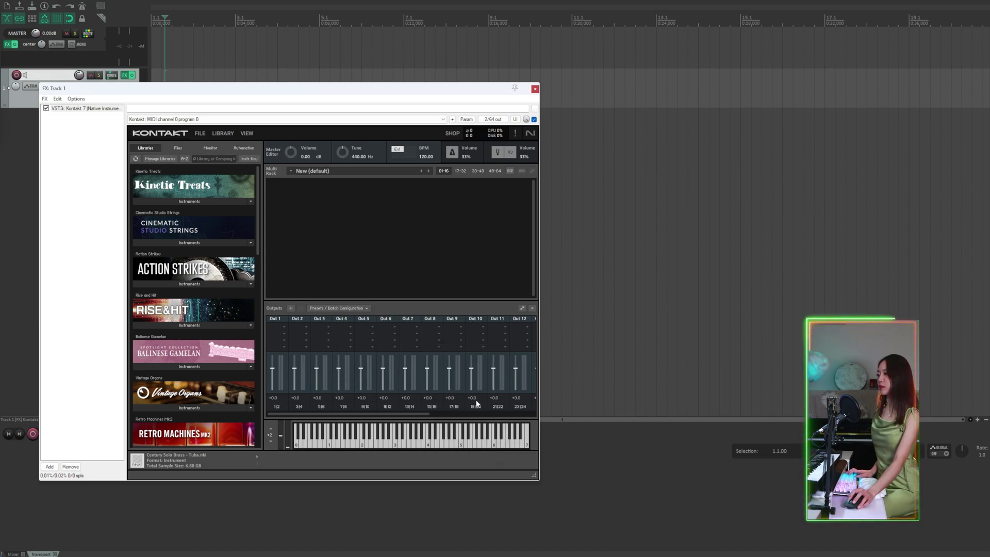
{"action": "left_click", "coordinate": [363, 308]}
{"action": "mouse_move", "coordinate": [369, 318]}
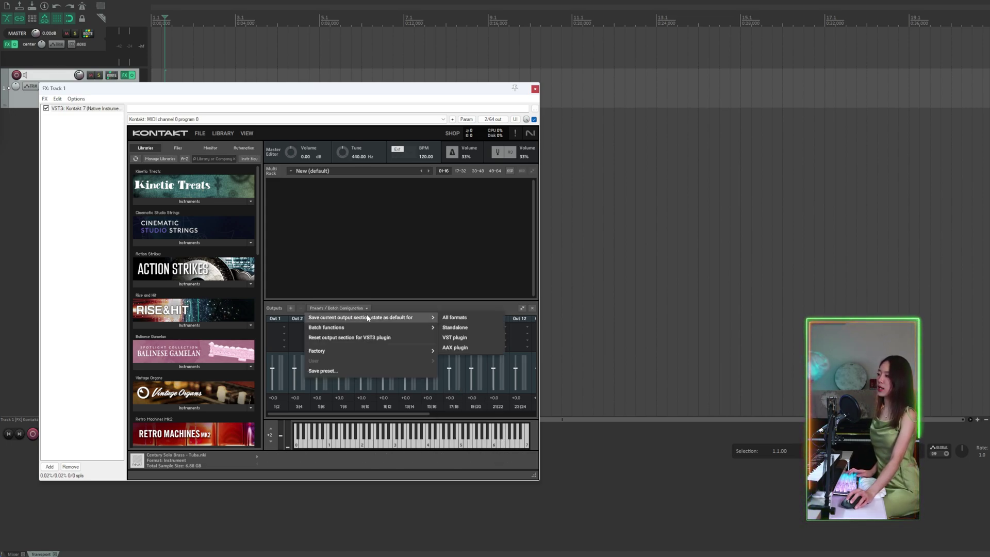
{"action": "left_click", "coordinate": [455, 316]}
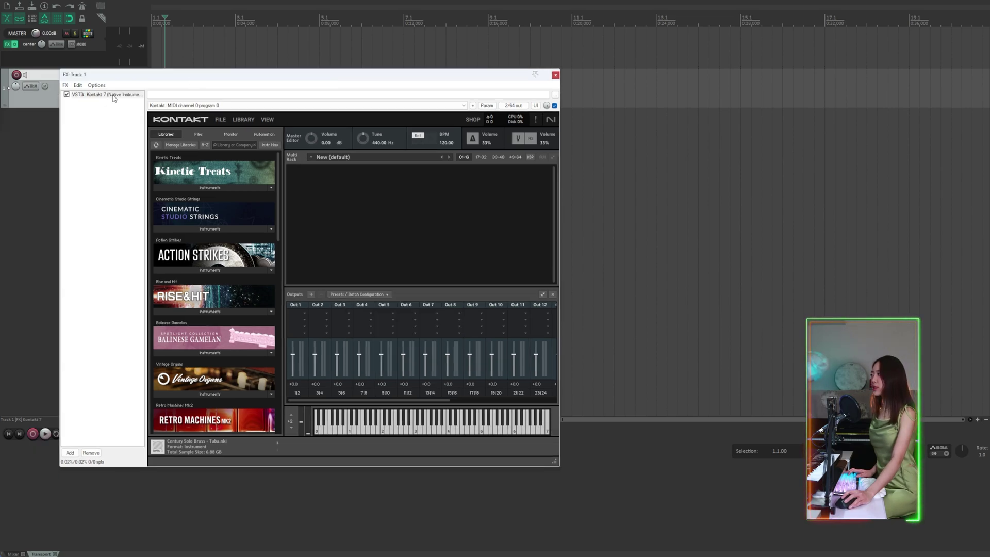
Build 16 channels of MIDI routing to the Kontakt track and move the FX window clear of the track list
{"action": "right_click", "coordinate": [114, 97]}
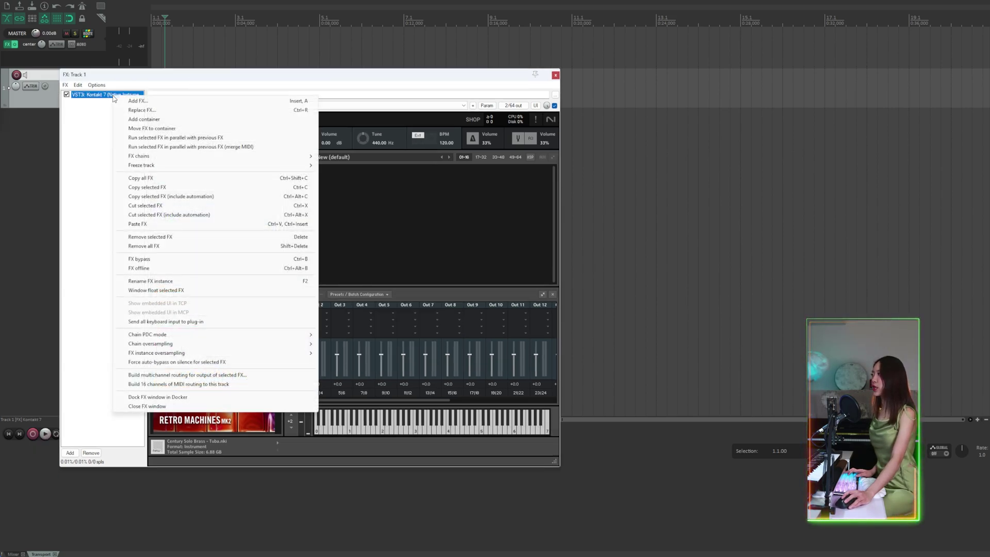
{"action": "left_click", "coordinate": [176, 385]}
{"action": "left_click_drag", "start_coordinate": [206, 74], "coordinate": [387, 66]}
{"action": "scroll", "coordinate": [31, 258], "scroll_direction": "down", "scroll_amount": 3}
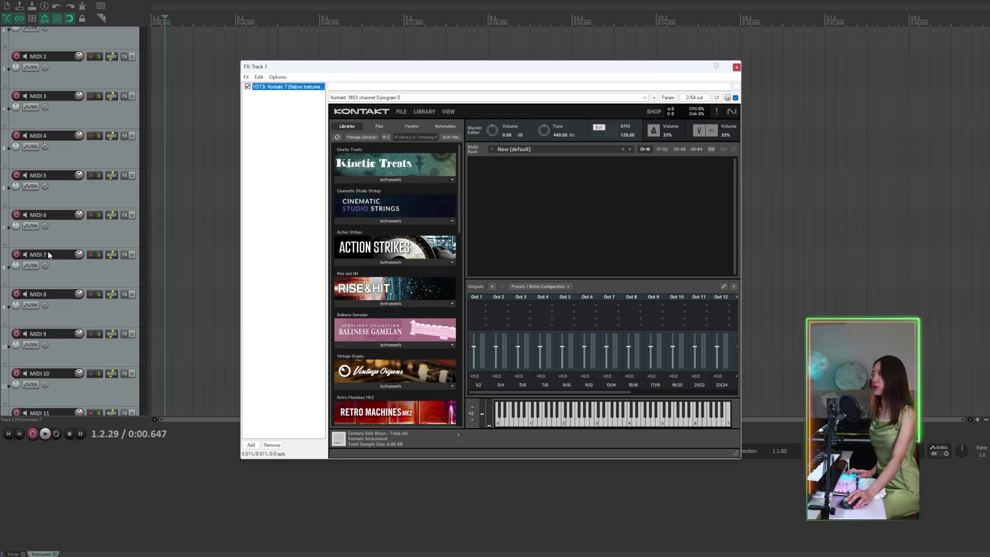
{"action": "scroll", "coordinate": [50, 252], "scroll_direction": "up", "scroll_amount": 3}
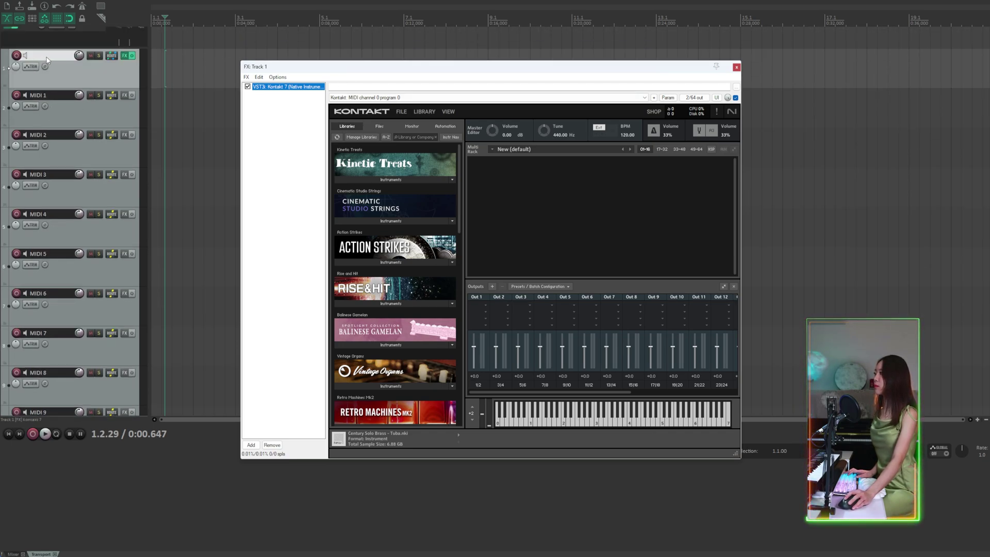
Rename the track hosting Kontakt as "Kontakt instance"
{"action": "double_click", "coordinate": [49, 56]}
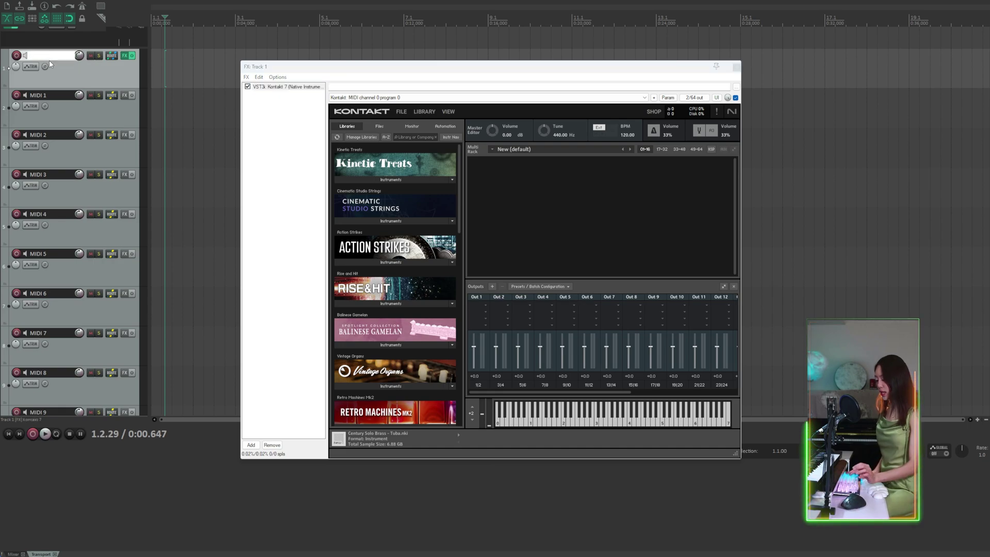
{"action": "type", "text": "Kontakt instance"}
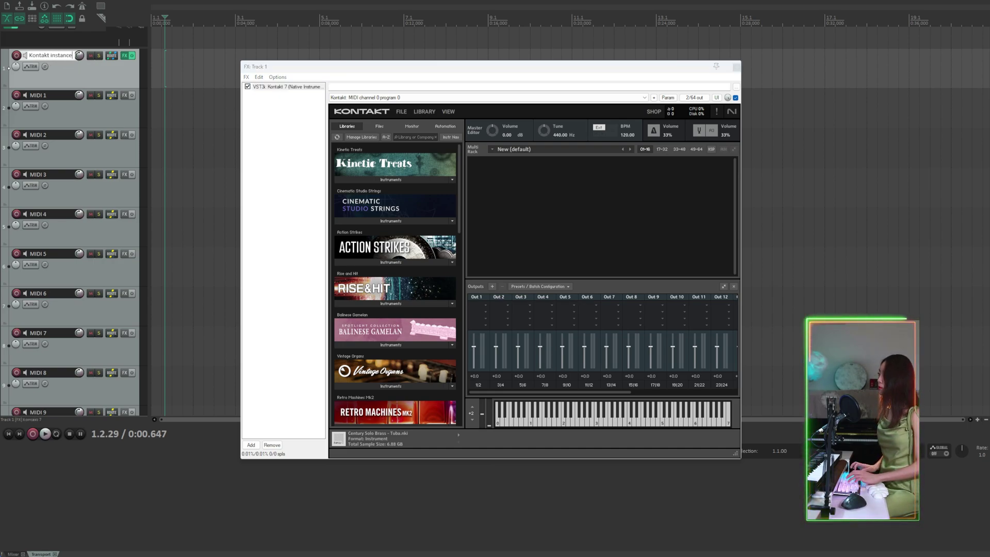
{"action": "key", "text": "Return"}
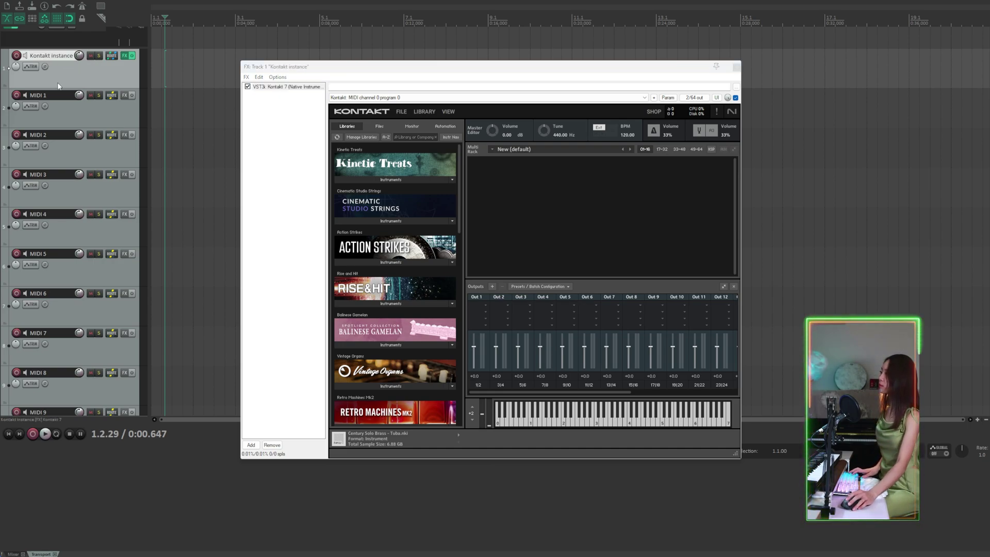
Build multichannel routing for the output of the Kontakt 7 plugin and accept adding the new tracks
{"action": "scroll", "coordinate": [63, 97], "scroll_direction": "down", "scroll_amount": 4}
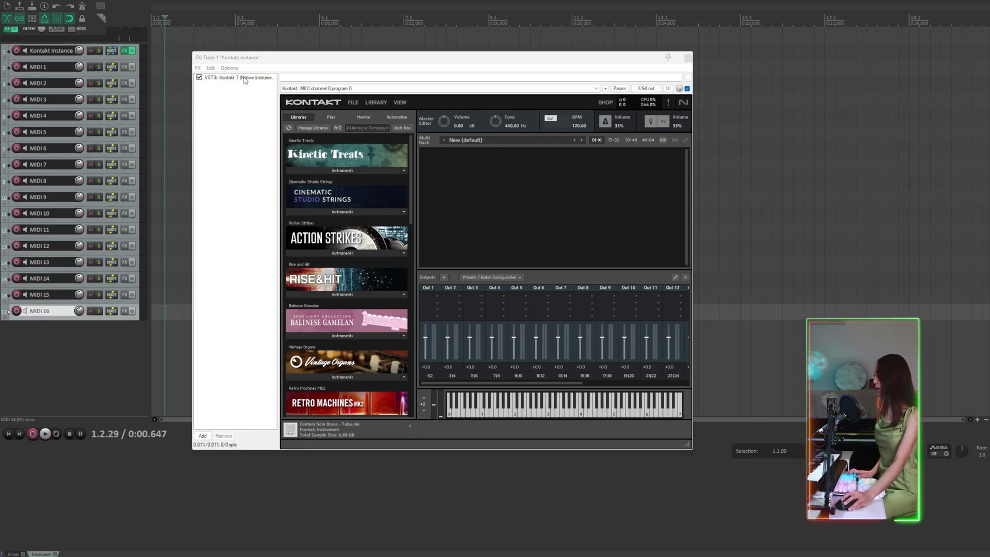
{"action": "right_click", "coordinate": [245, 80]}
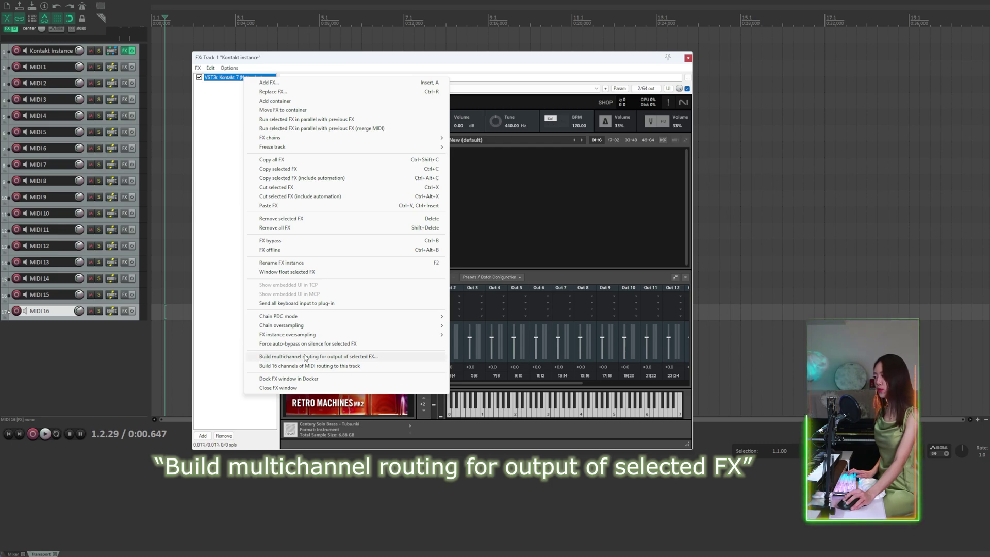
{"action": "left_click", "coordinate": [375, 356]}
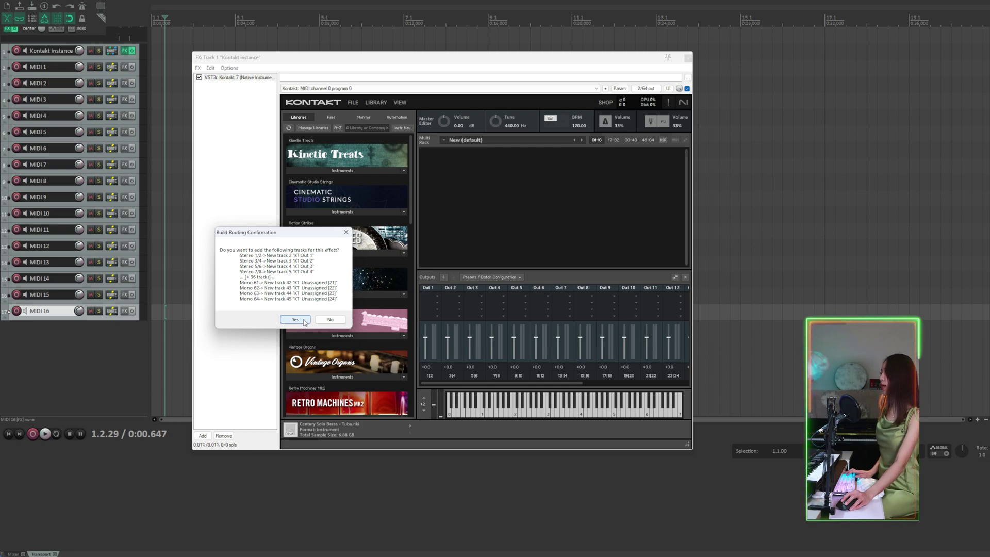
{"action": "left_click", "coordinate": [295, 320]}
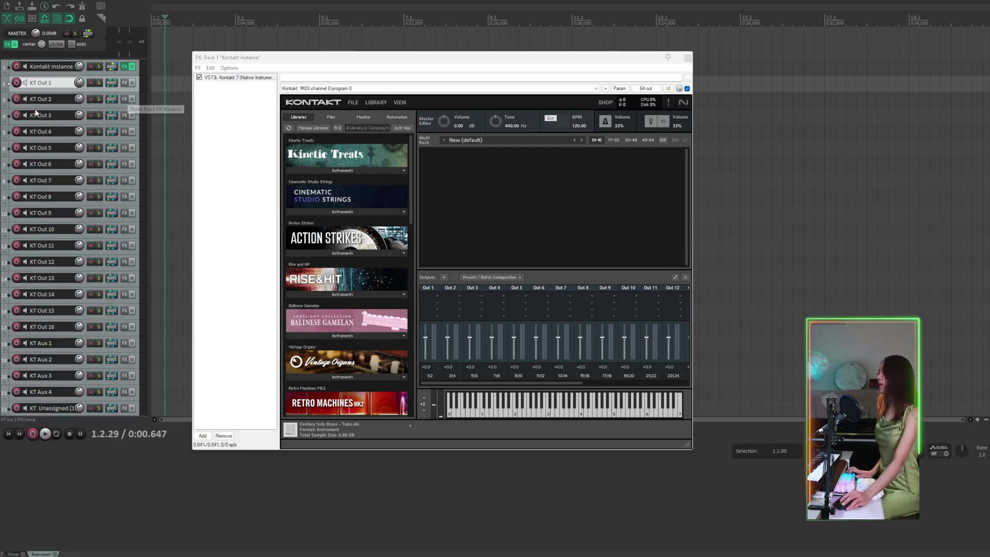
Move the KT Out 1–16 and KT Aux 1–4 tracks below the MIDI 16 track
{"action": "scroll", "coordinate": [101, 220], "scroll_direction": "down", "scroll_amount": 5}
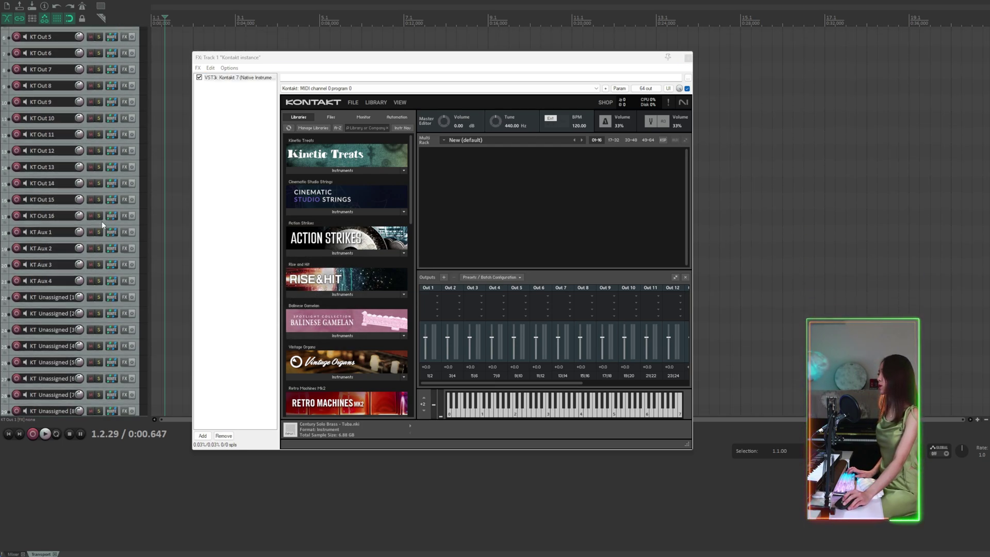
{"action": "left_click", "coordinate": [139, 208], "text": "shift"}
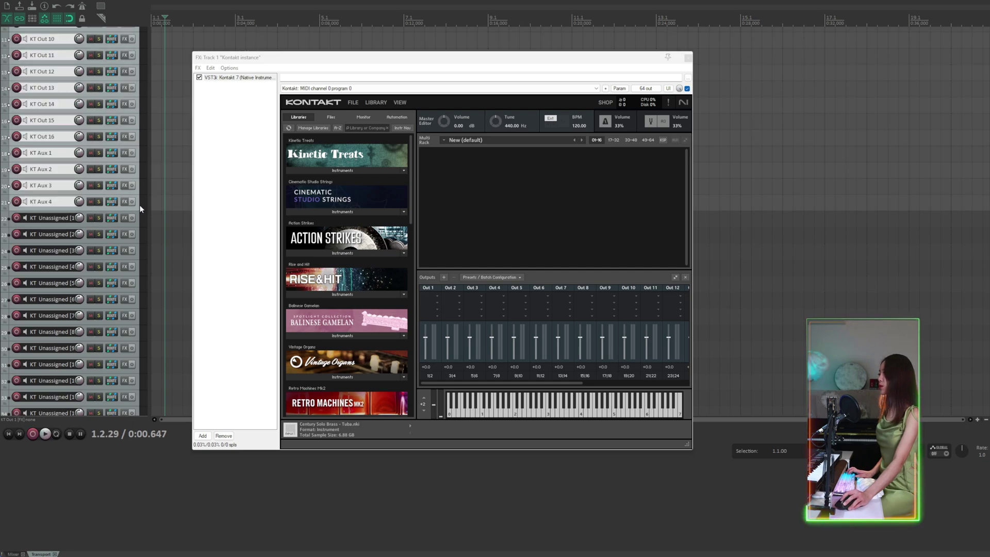
{"action": "scroll", "coordinate": [99, 220], "scroll_direction": "up", "scroll_amount": 5}
{"action": "scroll", "coordinate": [27, 185], "scroll_direction": "down", "scroll_amount": 3}
{"action": "scroll", "coordinate": [26, 191], "scroll_direction": "down", "scroll_amount": 8}
{"action": "left_click_drag", "start_coordinate": [27, 185], "coordinate": [4, 394]}
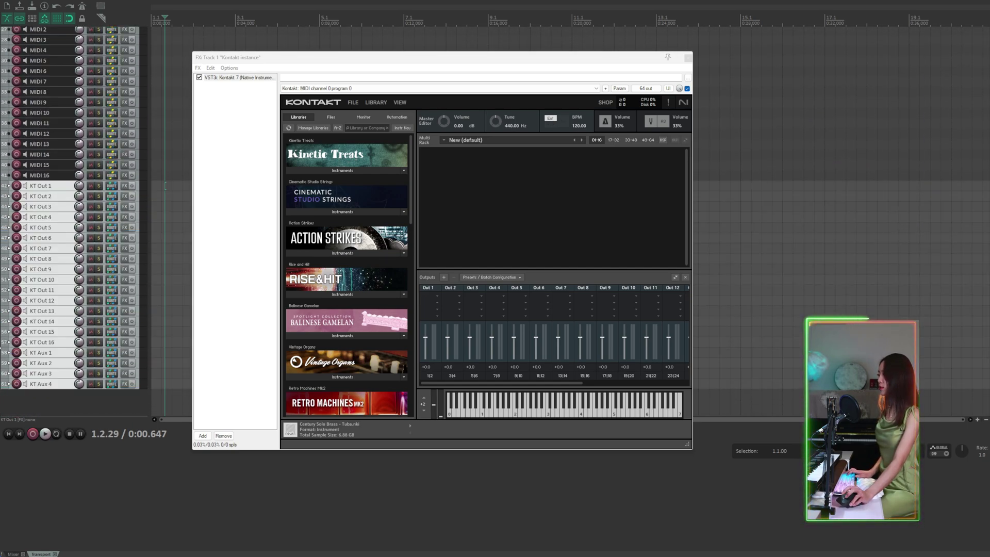
Delete all 24 KT Unassigned tracks between the Kontakt instance and MIDI 1 tracks
{"action": "scroll", "coordinate": [138, 79], "scroll_direction": "up", "scroll_amount": 12}
{"action": "left_click", "coordinate": [138, 78]}
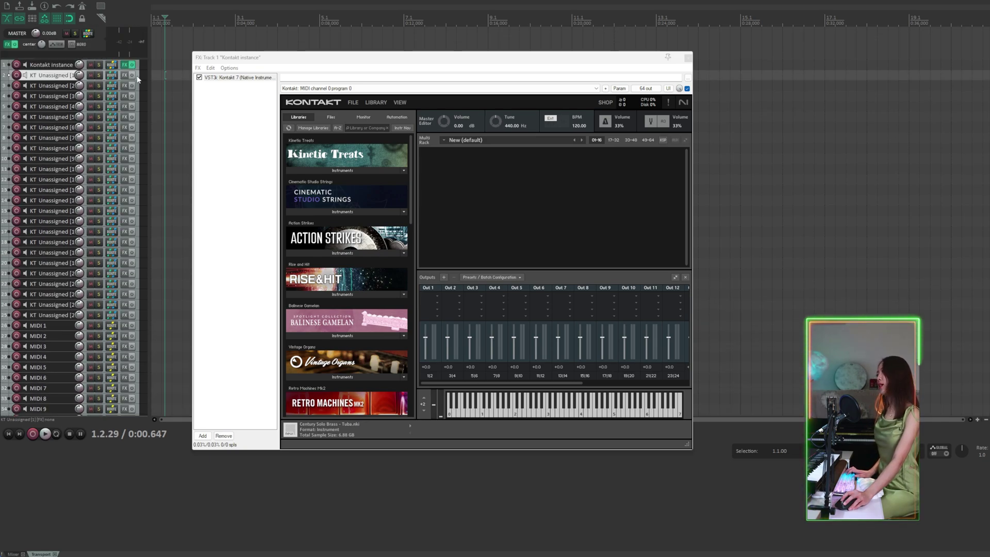
{"action": "scroll", "coordinate": [118, 288], "scroll_direction": "down", "scroll_amount": 1}
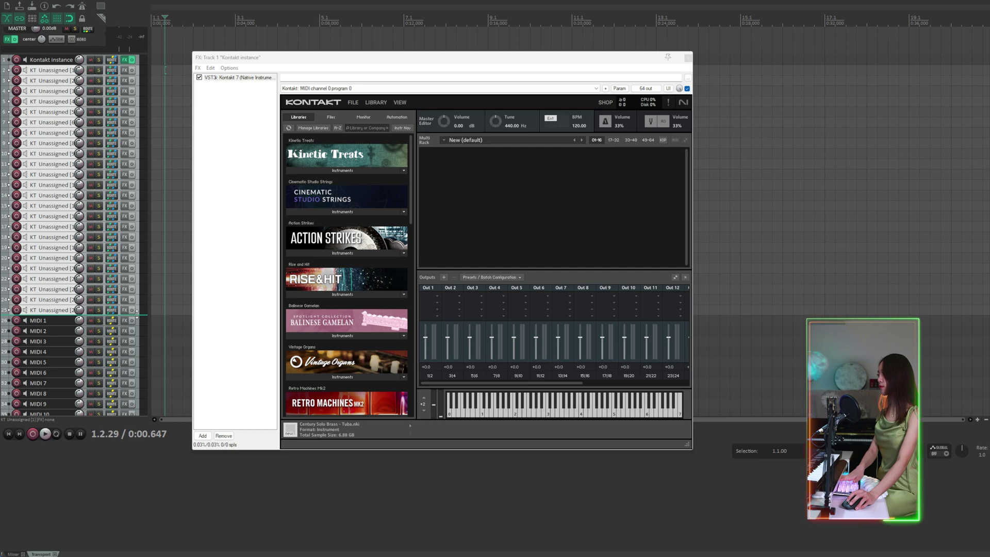
{"action": "key", "text": "Delete"}
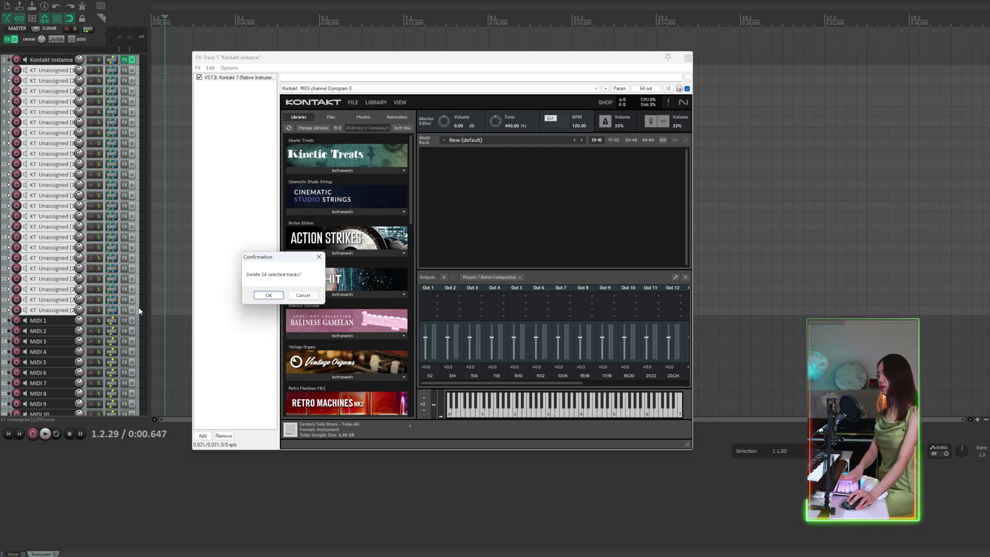
{"action": "left_click", "coordinate": [269, 295]}
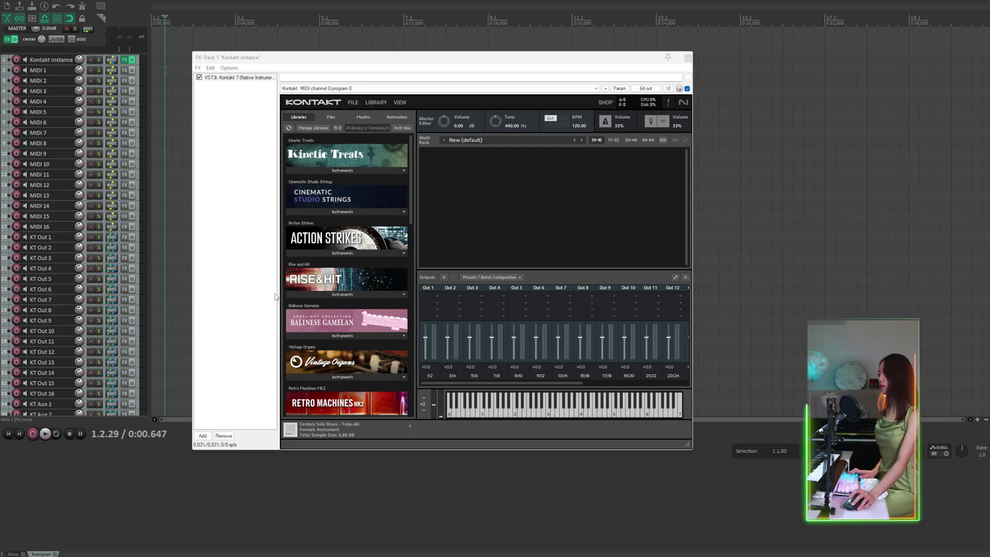
Review the remaining track groups: MIDI 1–16, KT Out 1–16 and KT Aux 1–4
{"action": "left_click", "coordinate": [137, 233], "text": "shift"}
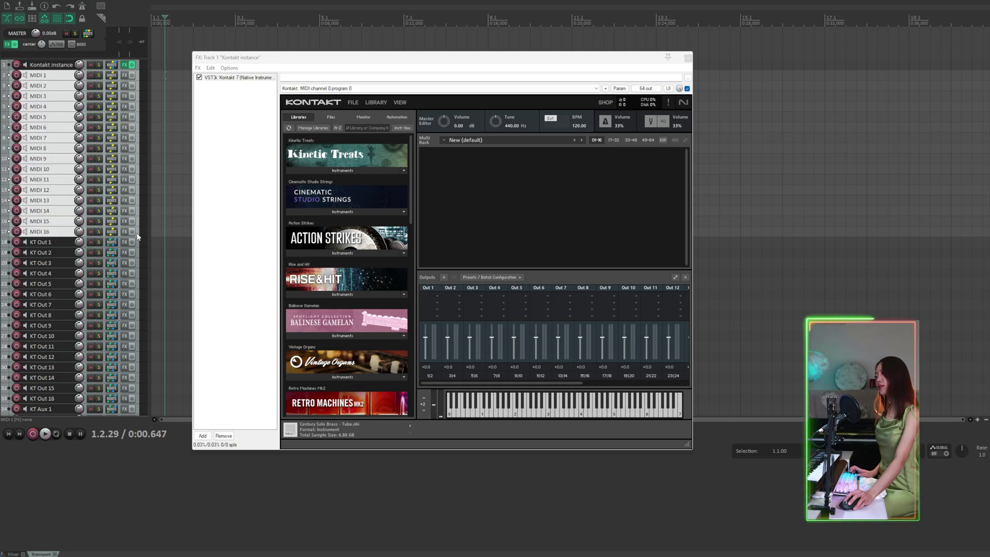
{"action": "scroll", "coordinate": [139, 225], "scroll_direction": "down", "scroll_amount": 1}
{"action": "left_click", "coordinate": [139, 219]}
{"action": "scroll", "coordinate": [132, 258], "scroll_direction": "down", "scroll_amount": 2}
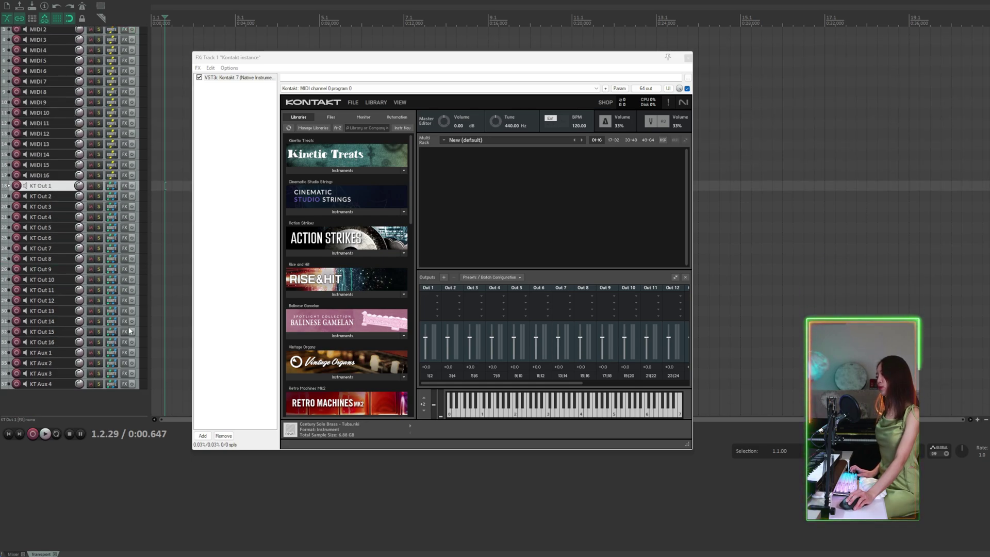
{"action": "left_click", "coordinate": [139, 351], "text": "shift"}
{"action": "left_click", "coordinate": [139, 352]}
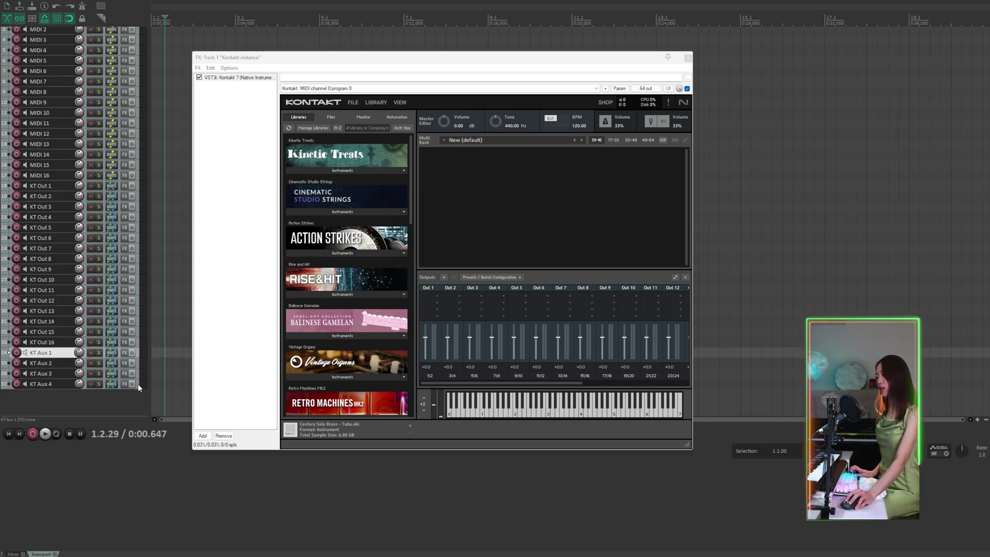
{"action": "left_click", "coordinate": [138, 384], "text": "shift"}
{"action": "left_click", "coordinate": [69, 402]}
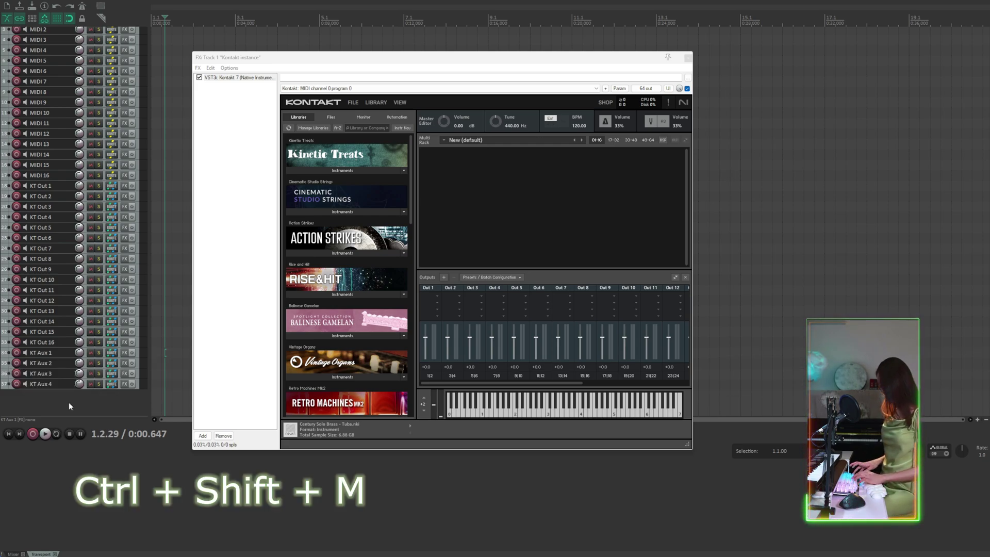
Hide the KT Aux 1–4 tracks from the track control panel (TCP) using the Track Manager
{"action": "key", "text": "ctrl+shift+m"}
{"action": "left_click_drag", "start_coordinate": [0, 231], "coordinate": [135, 208]}
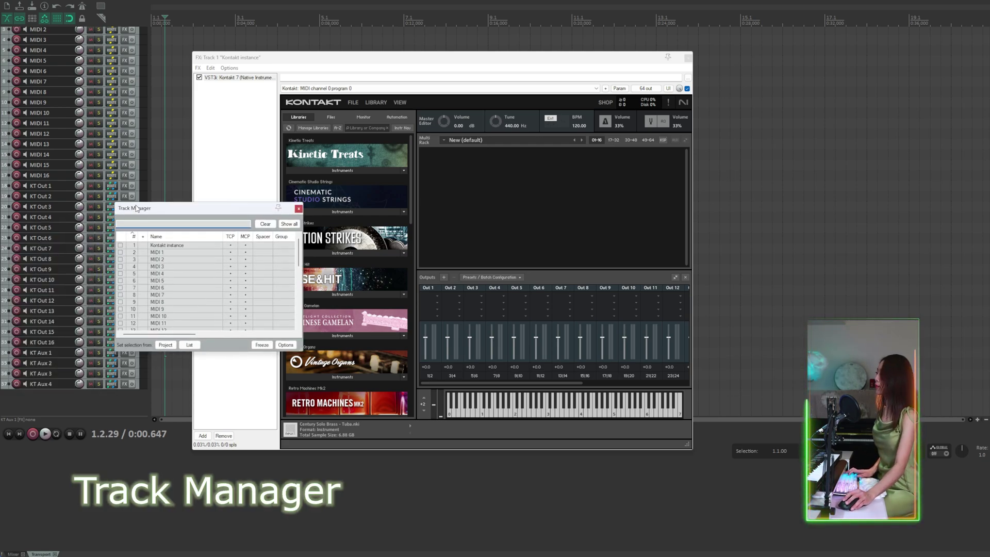
{"action": "scroll", "coordinate": [214, 304], "scroll_direction": "down", "scroll_amount": 8}
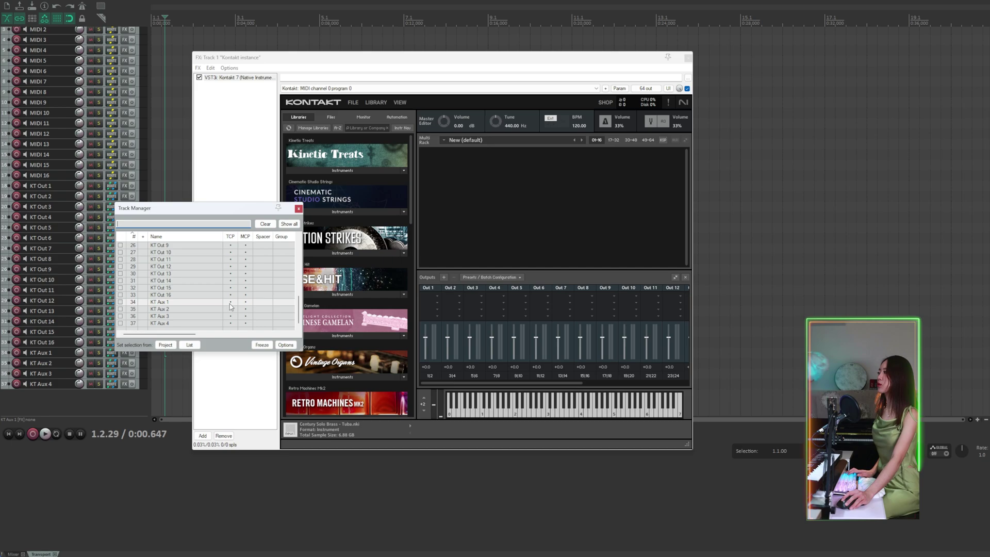
{"action": "left_click_drag", "start_coordinate": [231, 301], "coordinate": [231, 323]}
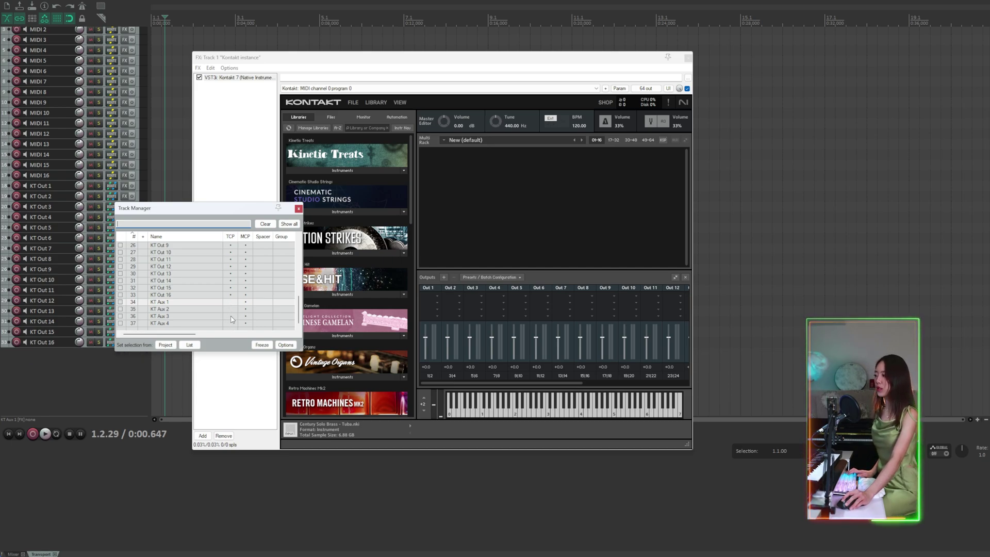
{"action": "left_click", "coordinate": [298, 208]}
Add a new track below KT Out 16 and name it "KT"
{"action": "double_click", "coordinate": [91, 401]}
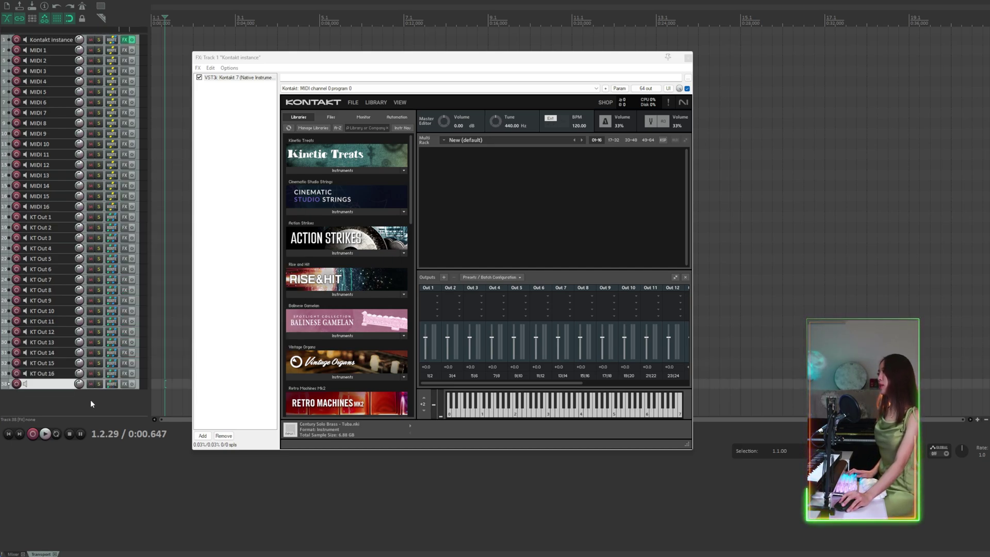
{"action": "double_click", "coordinate": [49, 385]}
{"action": "type", "text": "K"}
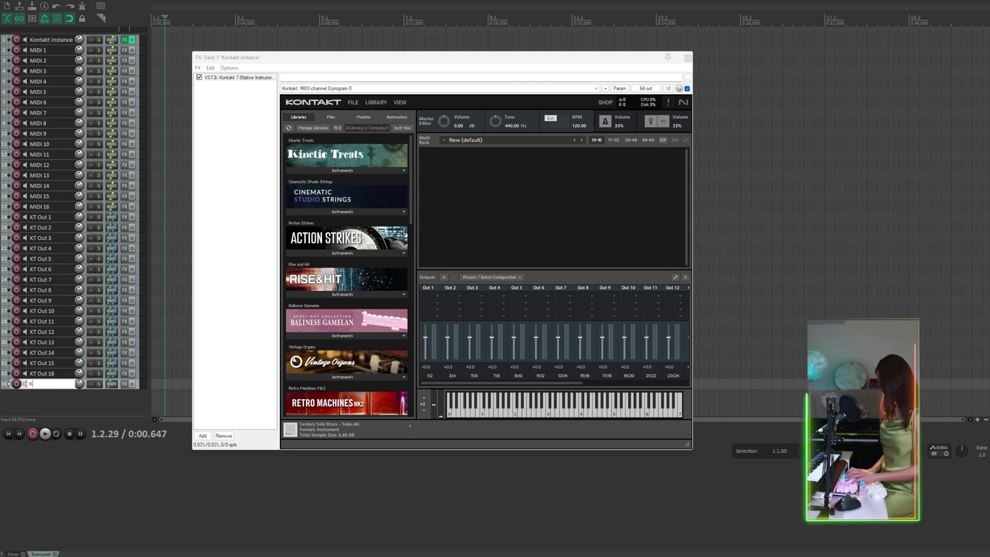
{"action": "type", "text": "T"}
{"action": "key", "text": "Return"}
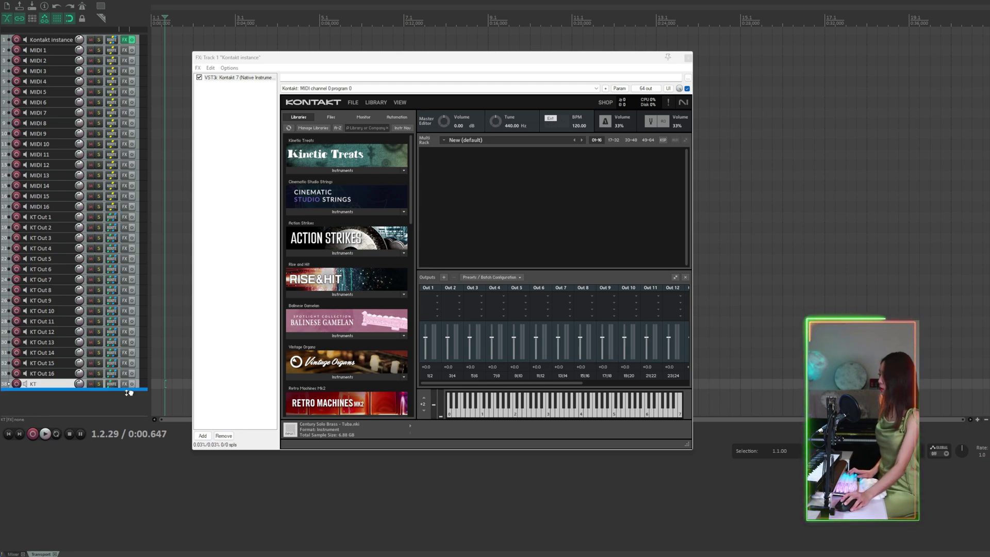
Move the KT track above KT Out 1 and make it a folder containing KT Out 1–16
{"action": "left_click_drag", "start_coordinate": [129, 392], "coordinate": [32, 231]}
{"action": "scroll", "coordinate": [6, 238], "scroll_direction": "up", "scroll_amount": 1}
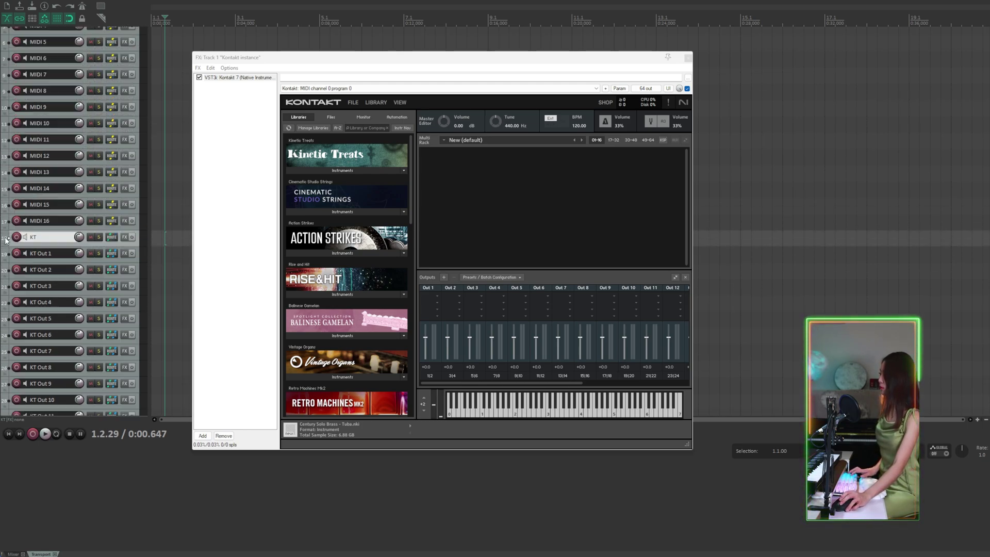
{"action": "scroll", "coordinate": [5, 240], "scroll_direction": "up", "scroll_amount": 1}
{"action": "left_click", "coordinate": [4, 250]}
{"action": "scroll", "coordinate": [43, 304], "scroll_direction": "up", "scroll_amount": 4}
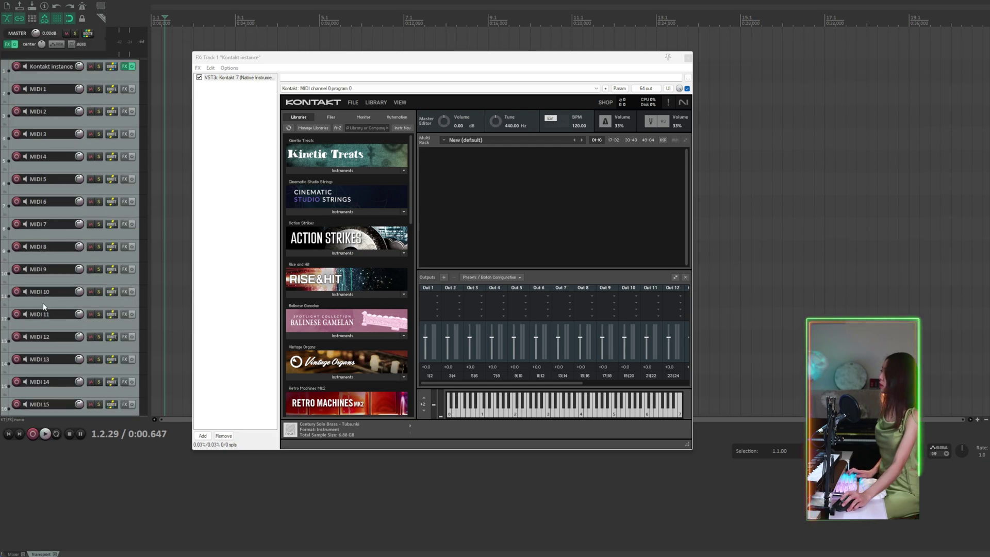
{"action": "scroll", "coordinate": [66, 279], "scroll_direction": "down", "scroll_amount": 2}
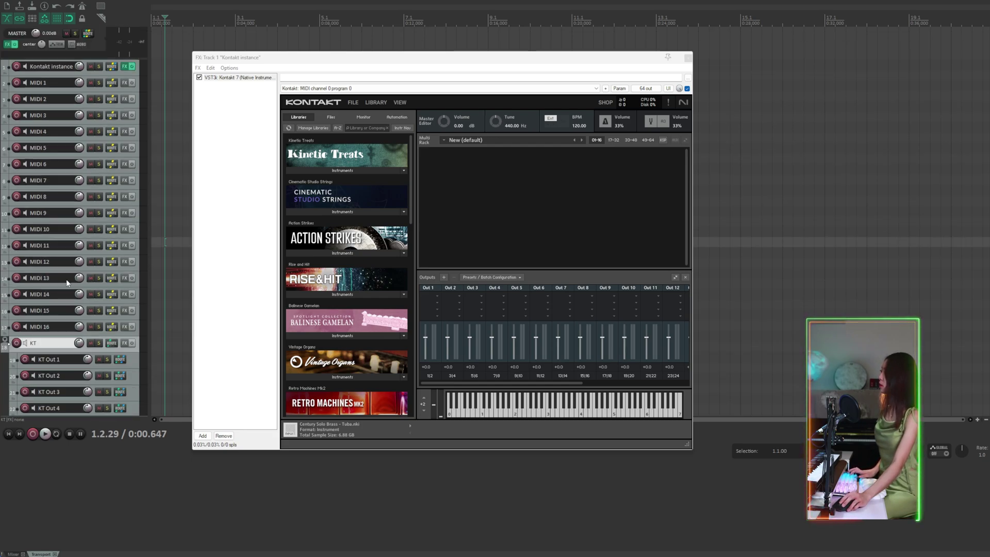
Make the Kontakt instance track a folder containing MIDI 1–16, and end the folder at MIDI 16 so KT stays outside
{"action": "left_click", "coordinate": [138, 77]}
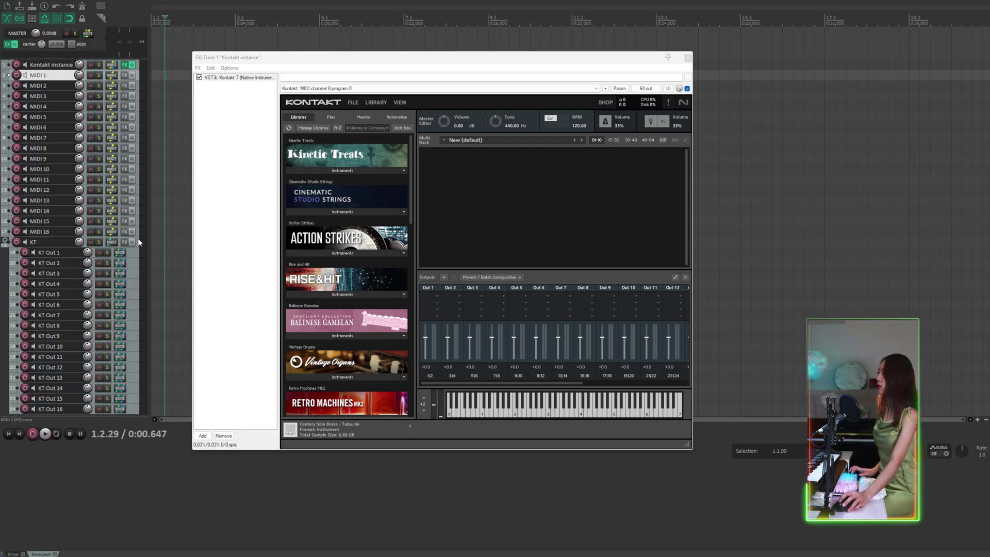
{"action": "left_click", "coordinate": [49, 231], "text": "shift"}
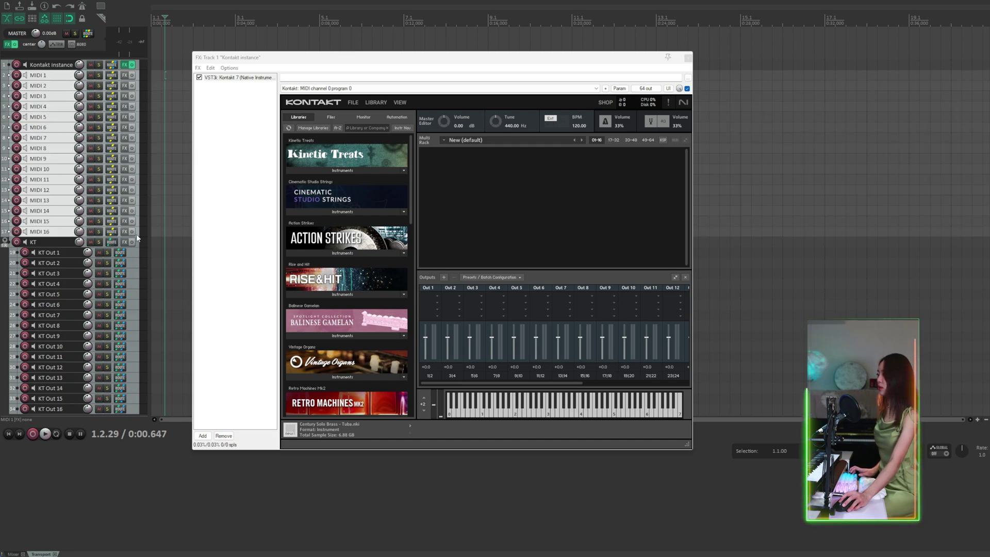
{"action": "scroll", "coordinate": [7, 49], "scroll_direction": "up", "scroll_amount": 3}
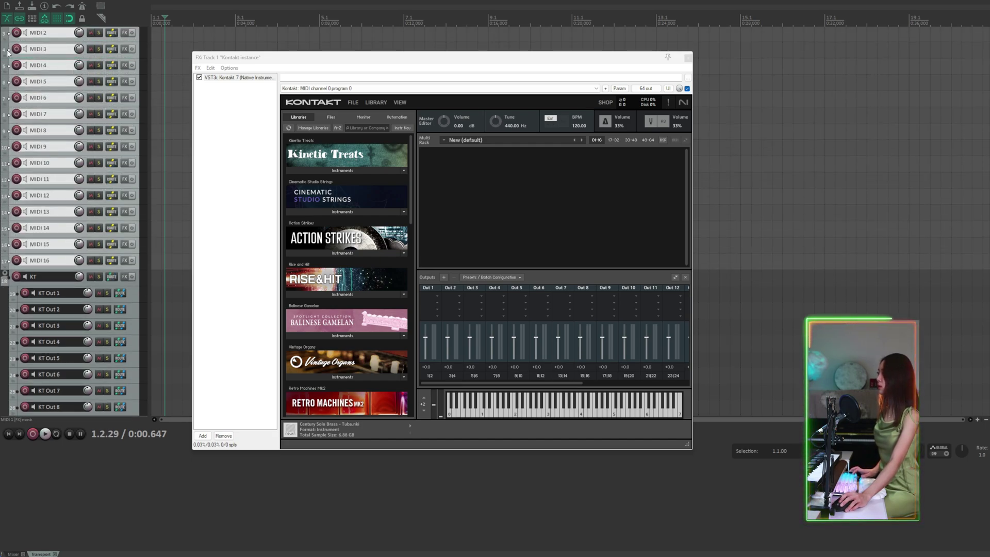
{"action": "scroll", "coordinate": [6, 45], "scroll_direction": "up", "scroll_amount": 1}
{"action": "left_click", "coordinate": [5, 32]}
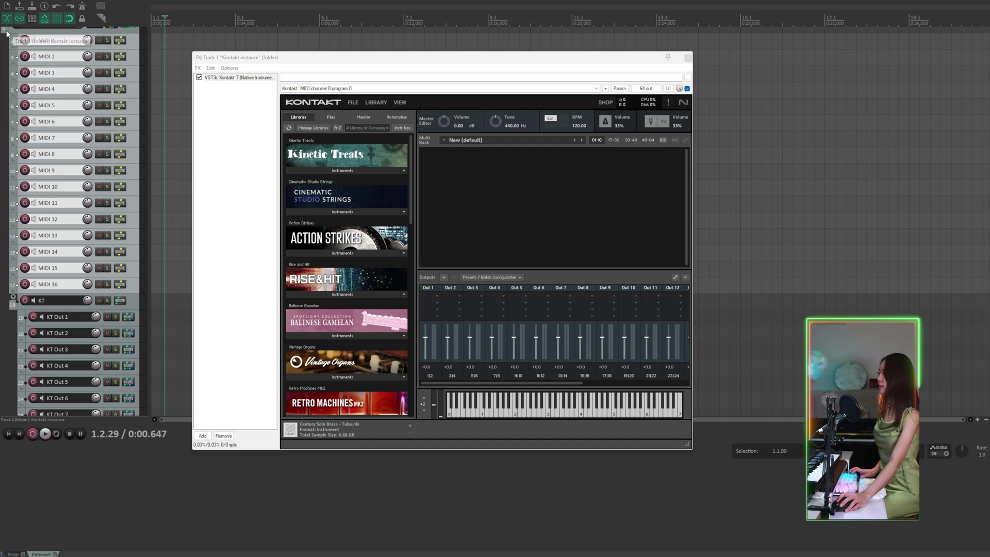
{"action": "left_click", "coordinate": [13, 292]}
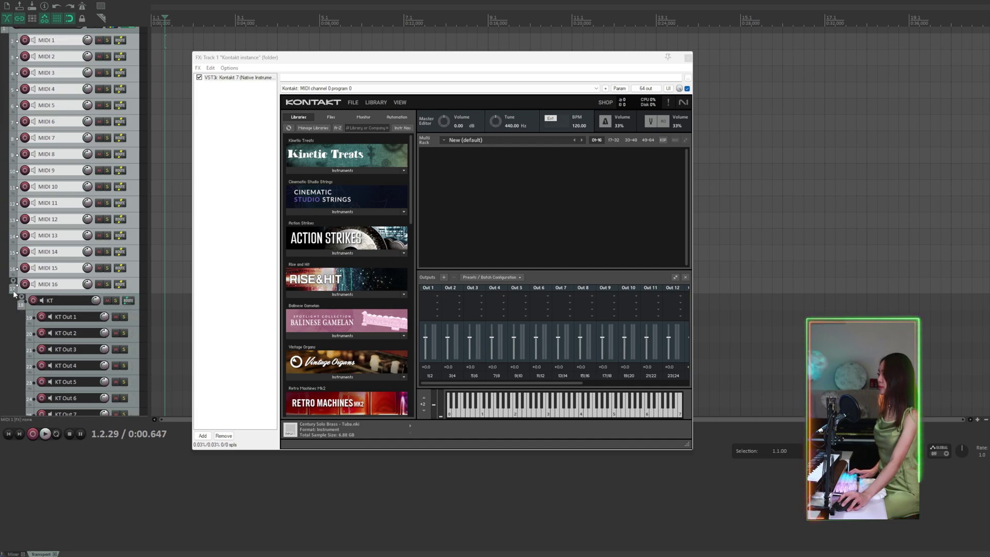
{"action": "scroll", "coordinate": [9, 314], "scroll_direction": "up", "scroll_amount": 2}
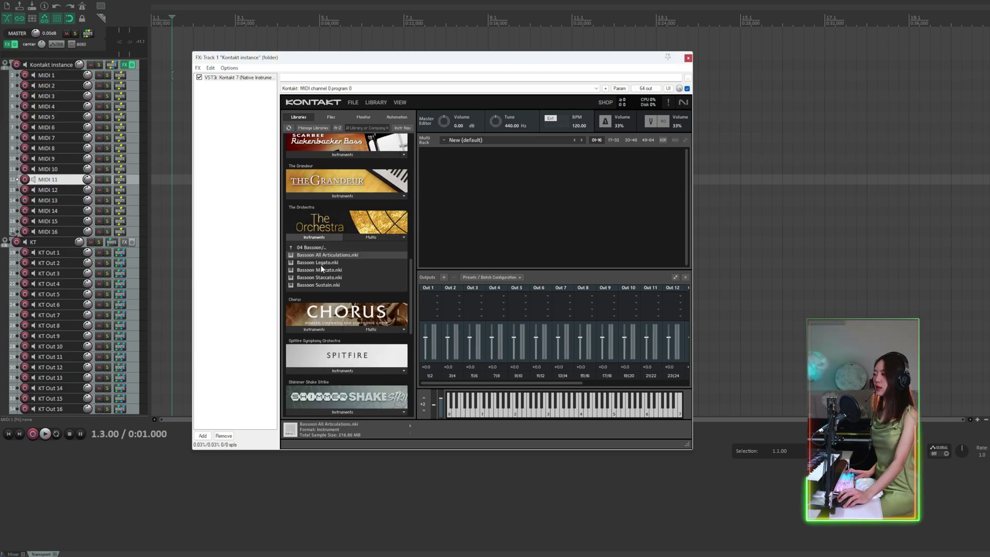
Load Bassoon All Articulations and CSS 1st Violins into the Kontakt rack, and collapse both instruments
{"action": "left_click_drag", "start_coordinate": [326, 256], "coordinate": [566, 214]}
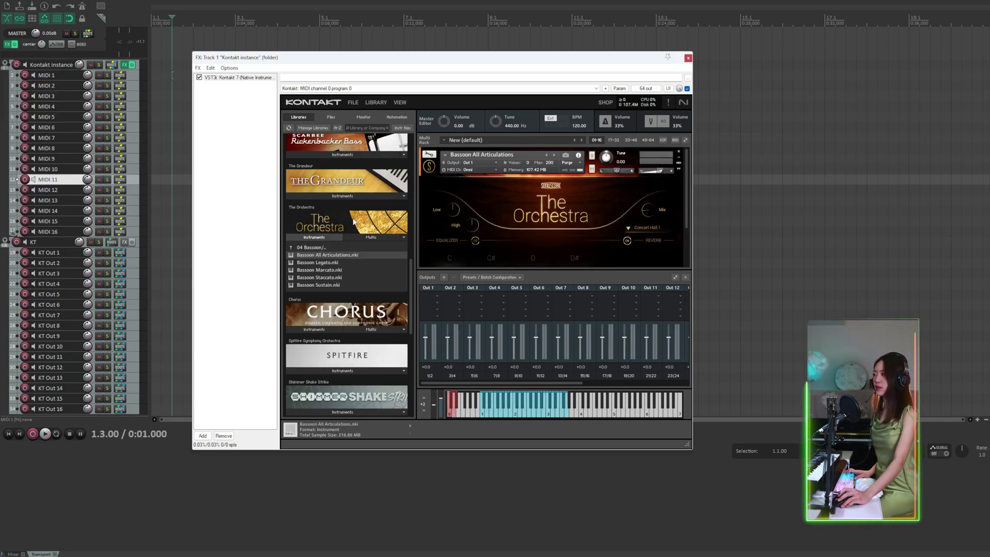
{"action": "scroll", "coordinate": [355, 232], "scroll_direction": "up", "scroll_amount": 5}
{"action": "left_click", "coordinate": [310, 229]}
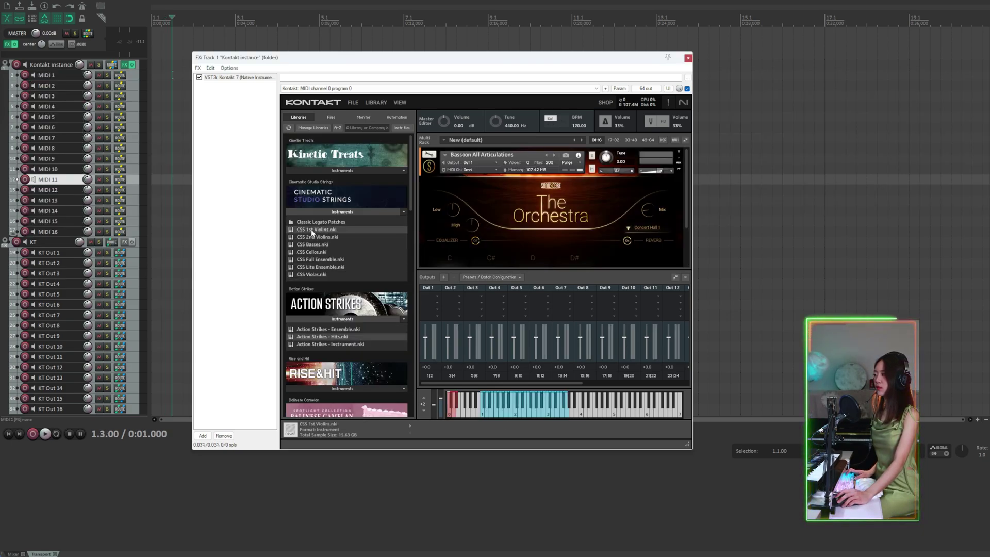
{"action": "left_click", "coordinate": [684, 140]}
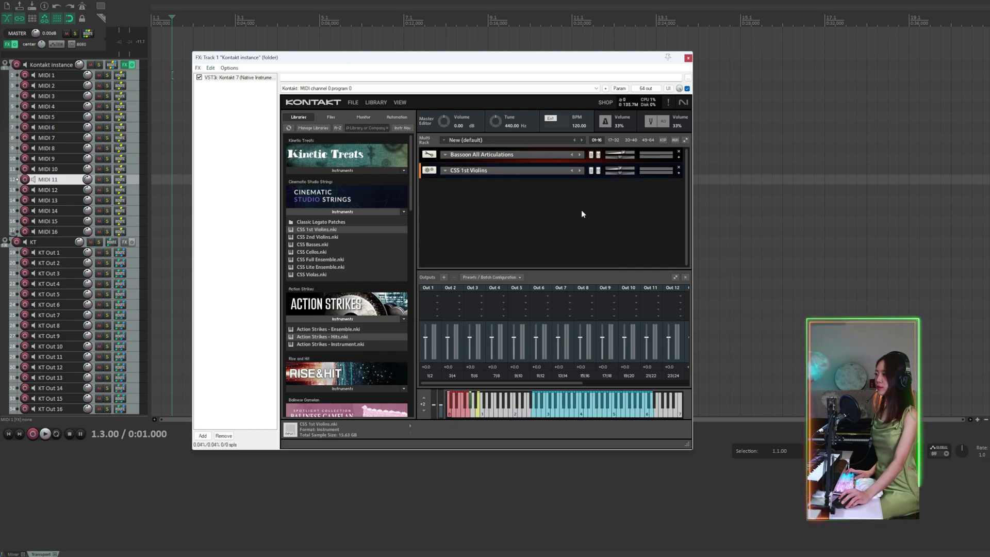
Arm MIDI 1 for recording and inspect its MIDI send to the Kontakt instance
{"action": "left_click", "coordinate": [26, 79]}
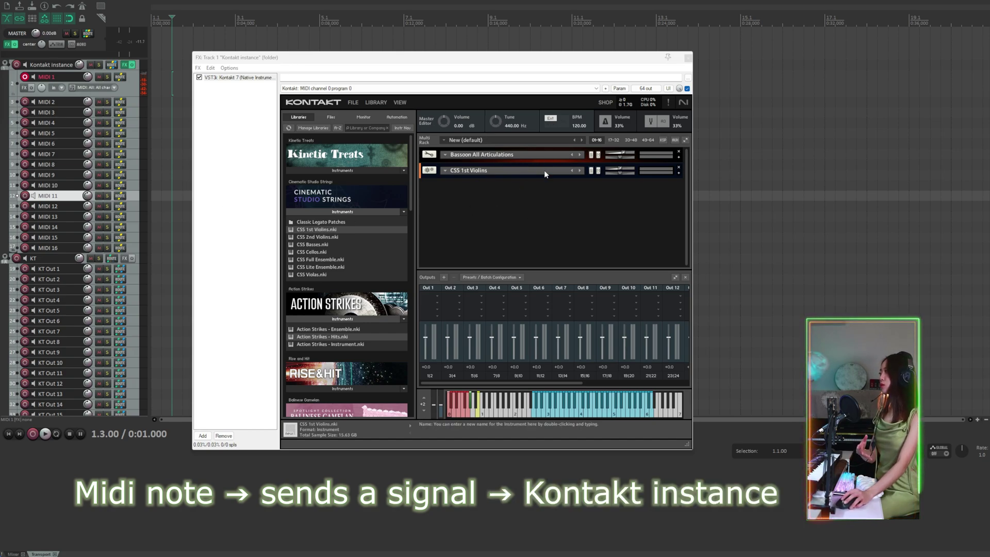
{"action": "left_click", "coordinate": [121, 79]}
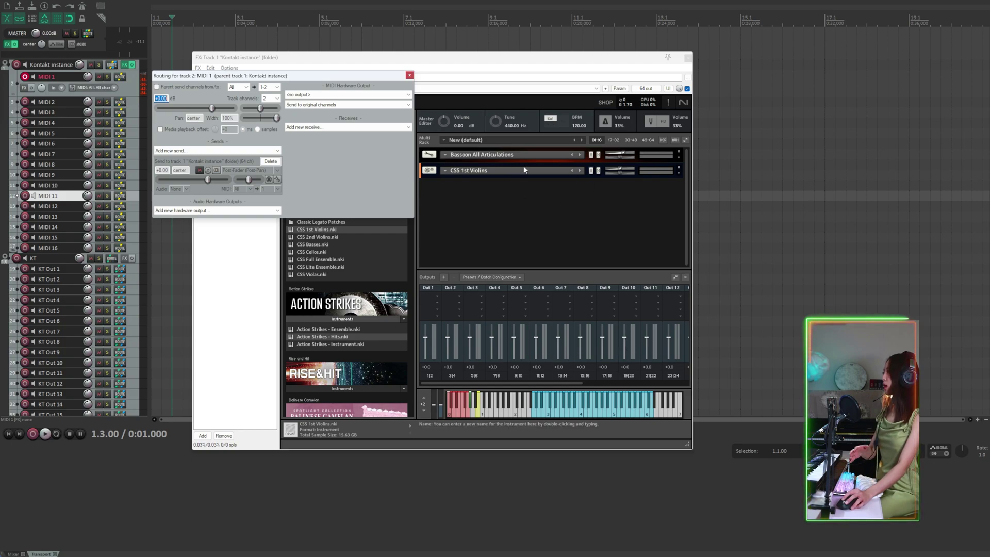
{"action": "left_click_drag", "start_coordinate": [288, 76], "coordinate": [201, 163]}
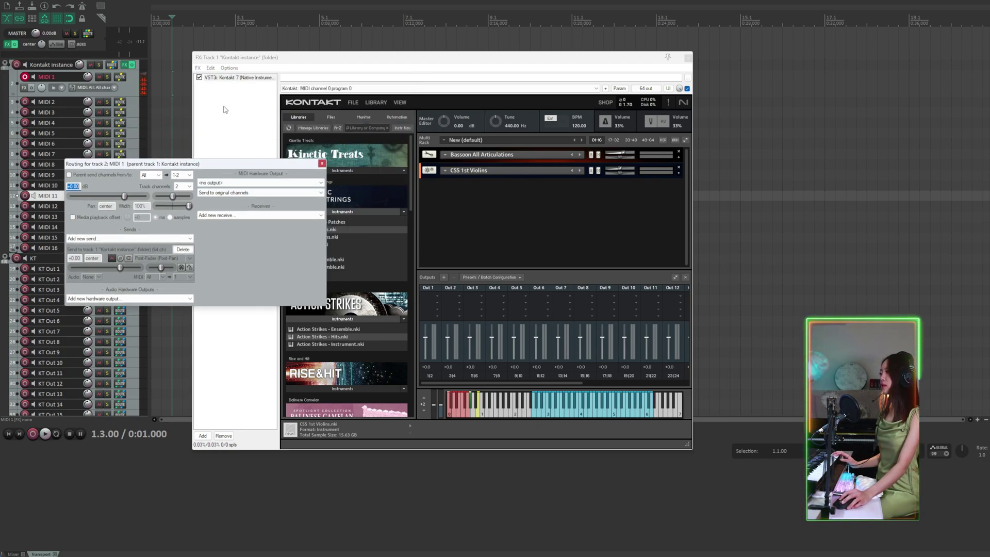
{"action": "left_click", "coordinate": [249, 80]}
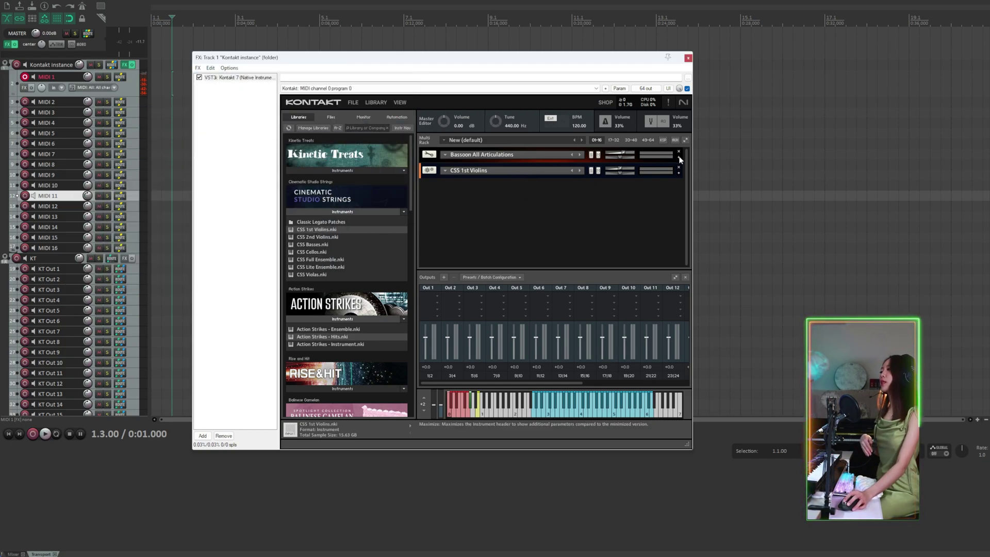
Expand Bassoon All Articulations and set its MIDI channel to Port A, channel 1
{"action": "left_click", "coordinate": [680, 159]}
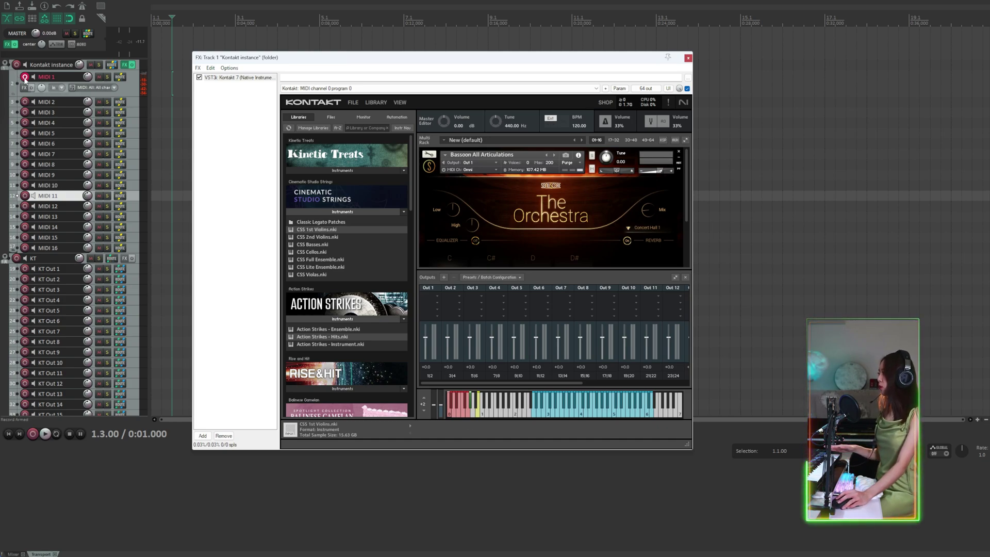
{"action": "left_click", "coordinate": [493, 170]}
{"action": "mouse_move", "coordinate": [485, 191]}
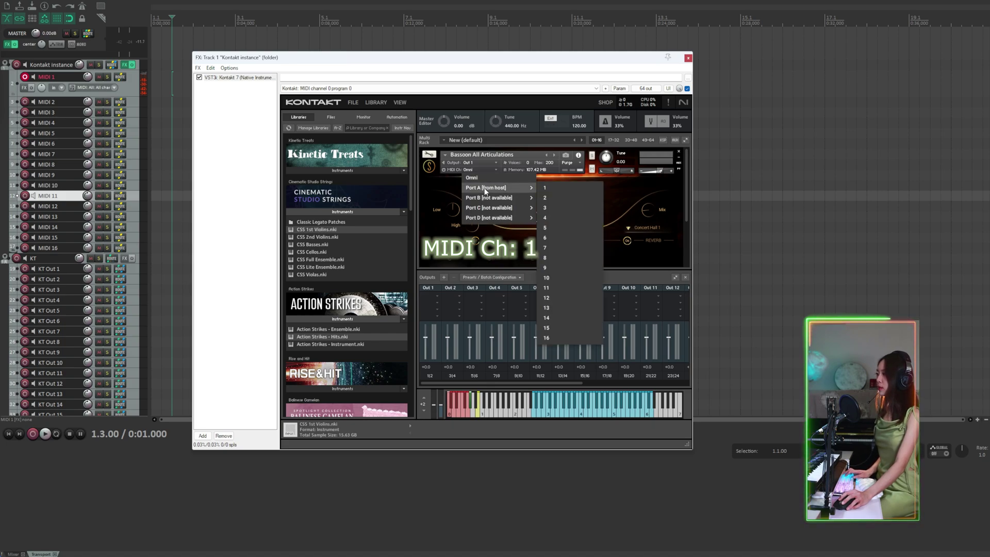
{"action": "left_click", "coordinate": [548, 187]}
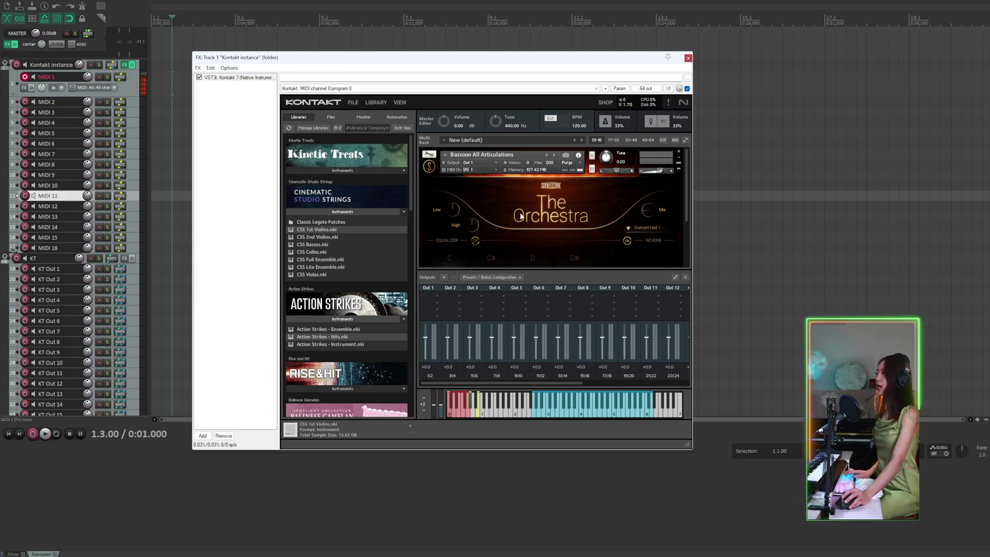
Expand CSS 1st Violins and set its MIDI channel to Omni
{"action": "scroll", "coordinate": [545, 220], "scroll_direction": "down", "scroll_amount": 3}
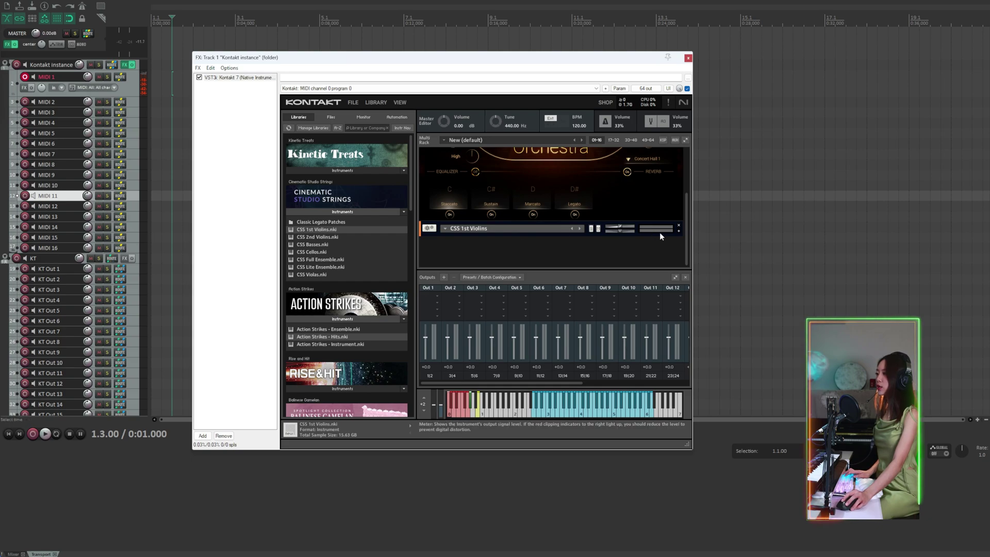
{"action": "left_click", "coordinate": [679, 230]}
{"action": "left_click", "coordinate": [486, 224]}
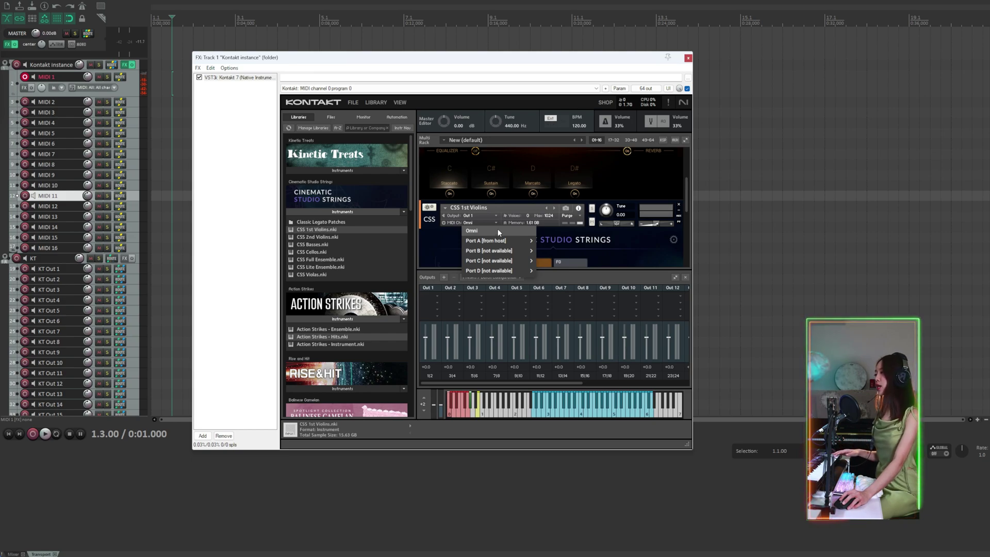
{"action": "left_click", "coordinate": [497, 230]}
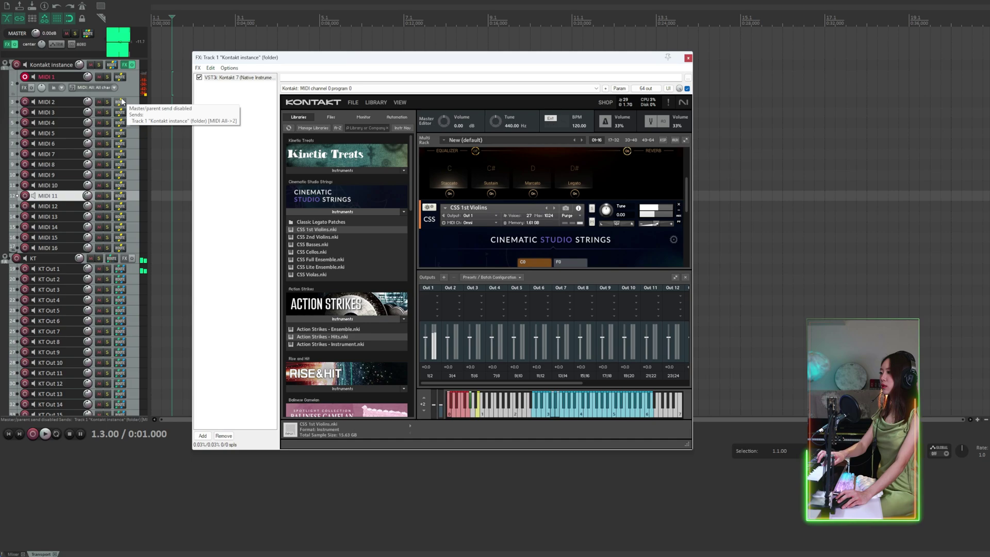
Collapse both rack instruments and test the Omni response from another MIDI track by arming MIDI 4, finishing with it disarmed
{"action": "left_click", "coordinate": [685, 140]}
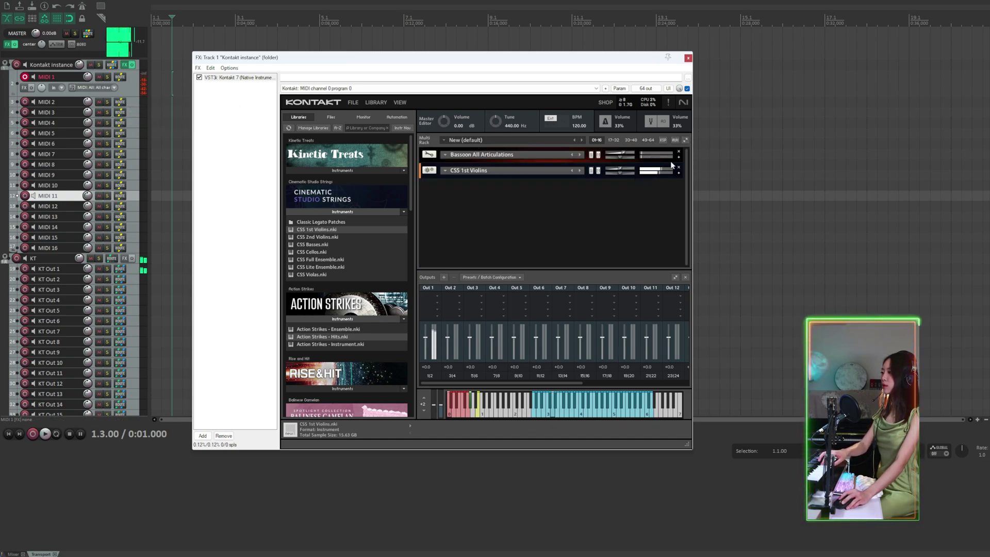
{"action": "left_click", "coordinate": [678, 157]}
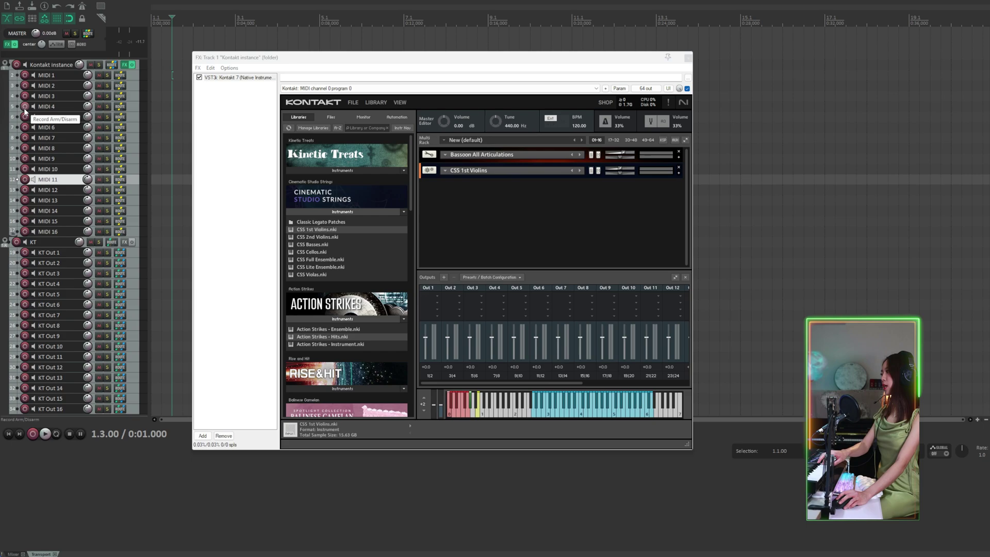
{"action": "left_click", "coordinate": [24, 111]}
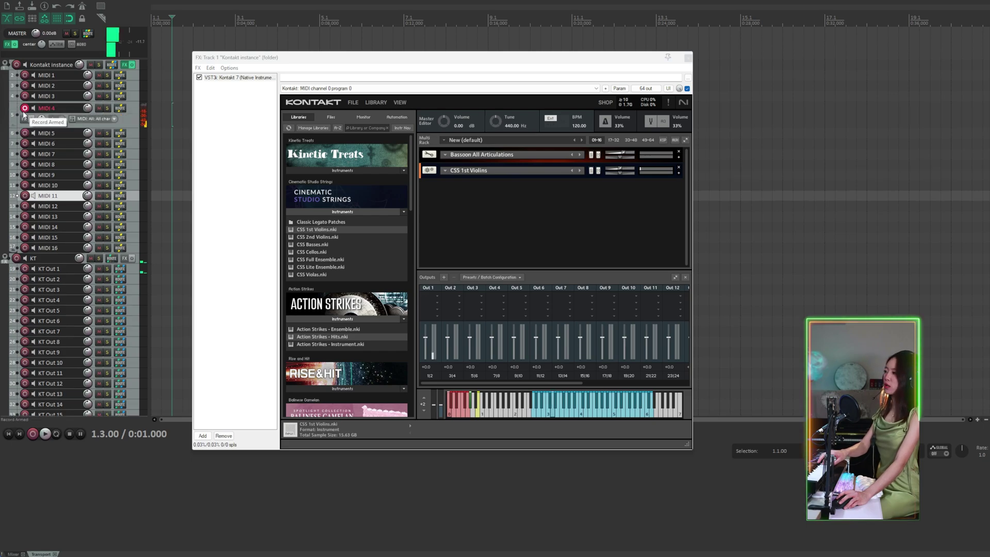
{"action": "left_click", "coordinate": [24, 107]}
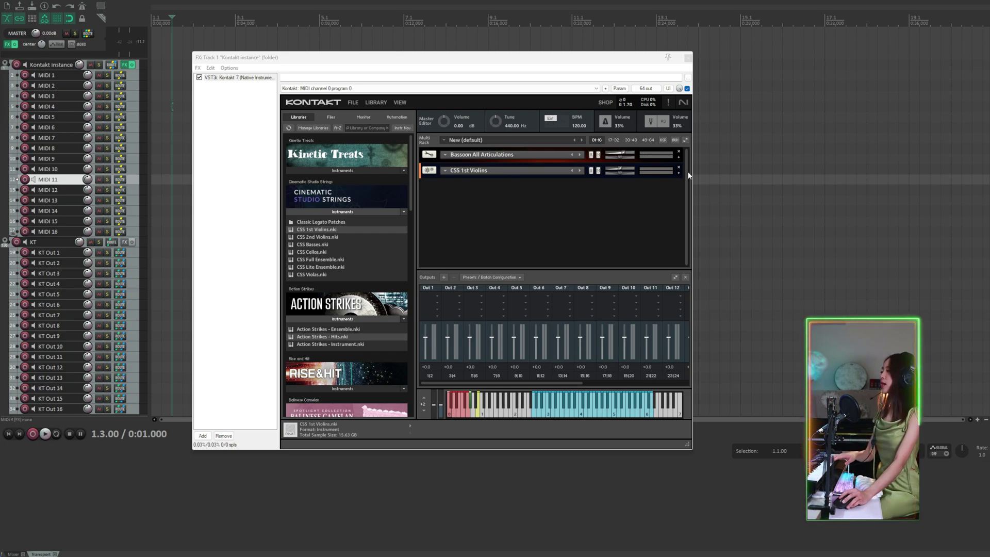
Expand the rack instruments and assign Bassoon All Articulations to output Out 1
{"action": "left_click", "coordinate": [684, 140]}
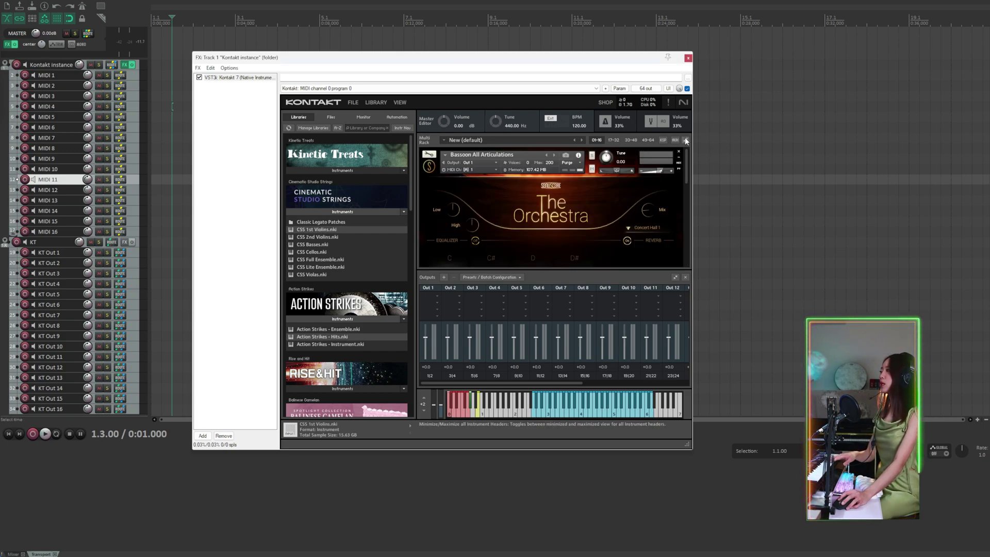
{"action": "left_click", "coordinate": [490, 161]}
{"action": "left_click", "coordinate": [490, 184]}
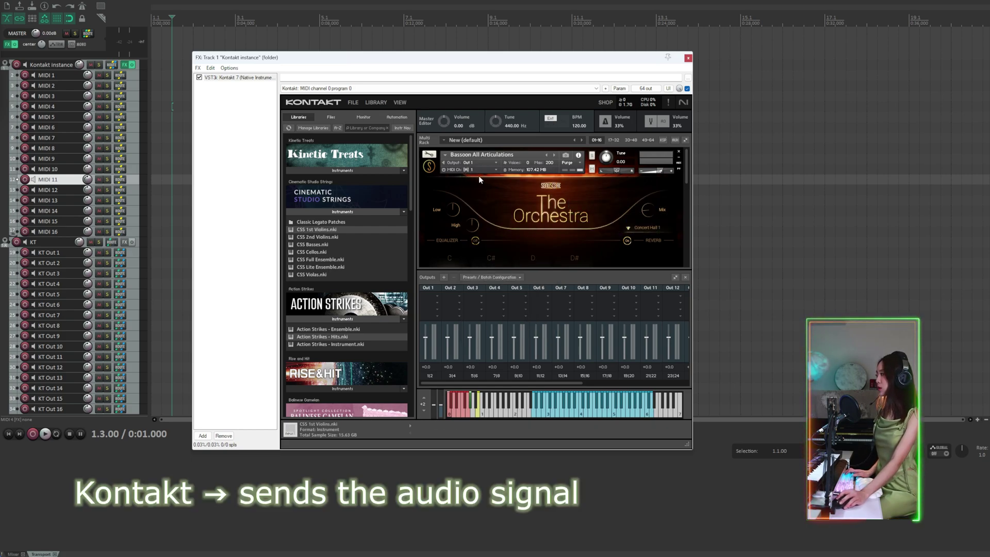
Inspect the routing of KT Out 1 and KT Out 3 for the audio channels they receive from the Kontakt instance
{"action": "scroll", "coordinate": [79, 232], "scroll_direction": "down", "scroll_amount": 2}
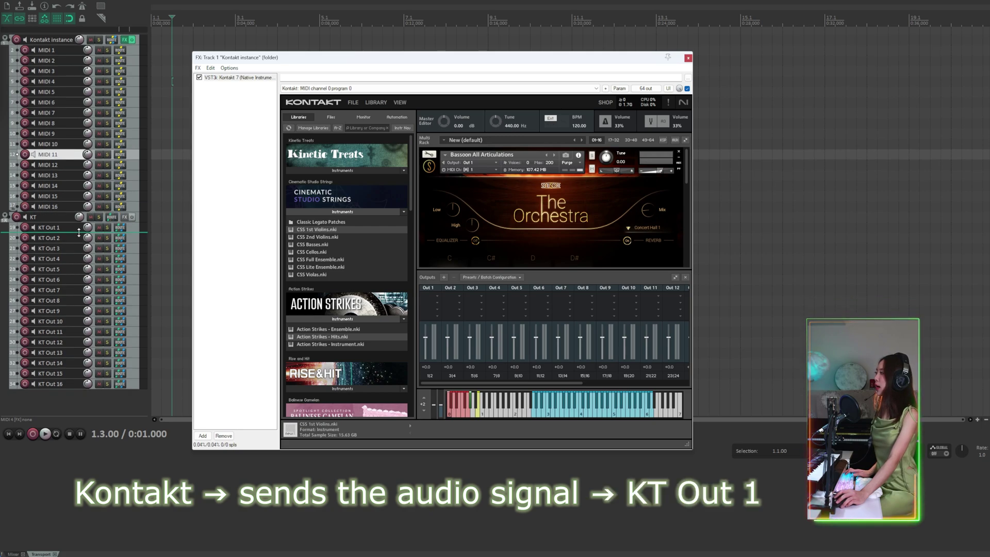
{"action": "left_click", "coordinate": [135, 230]}
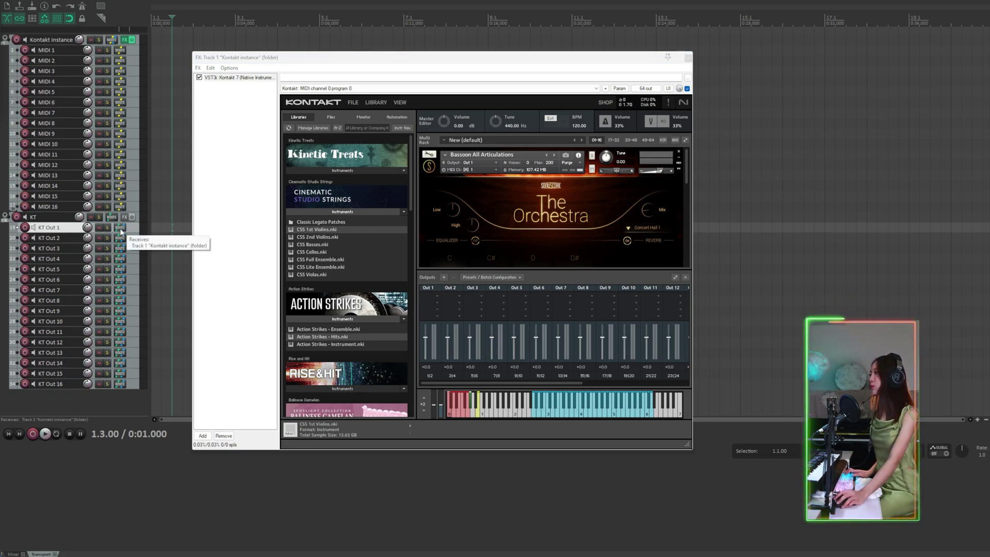
{"action": "left_click", "coordinate": [120, 228]}
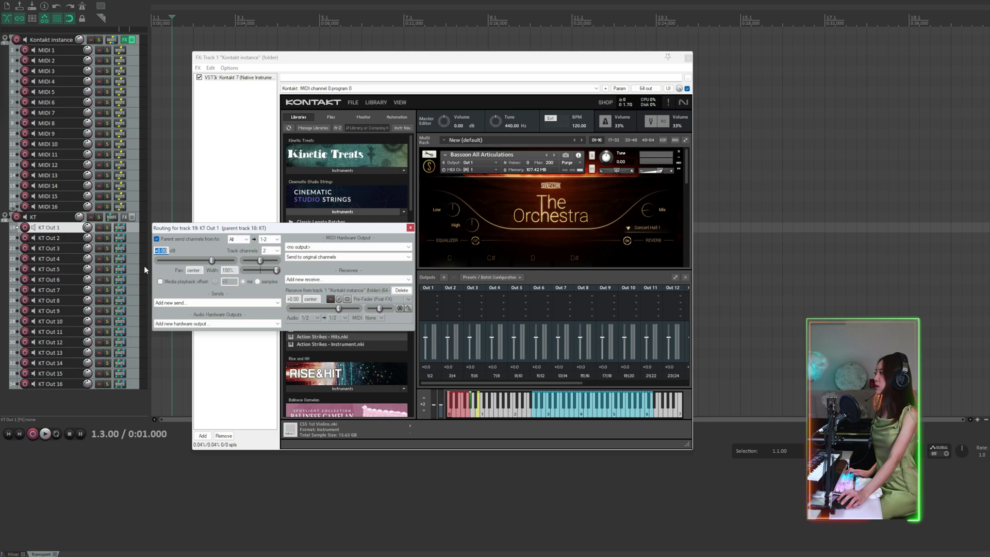
{"action": "left_click", "coordinate": [120, 248]}
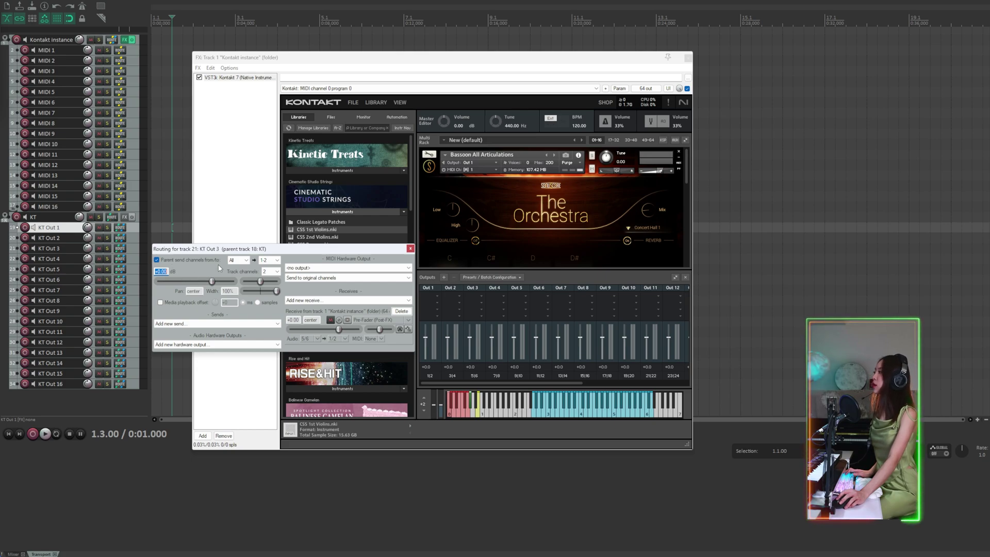
Set CSS 1st Violins to output Out 2 and MIDI channel Port A, channel 2
{"action": "scroll", "coordinate": [49, 199], "scroll_direction": "up", "scroll_amount": 1}
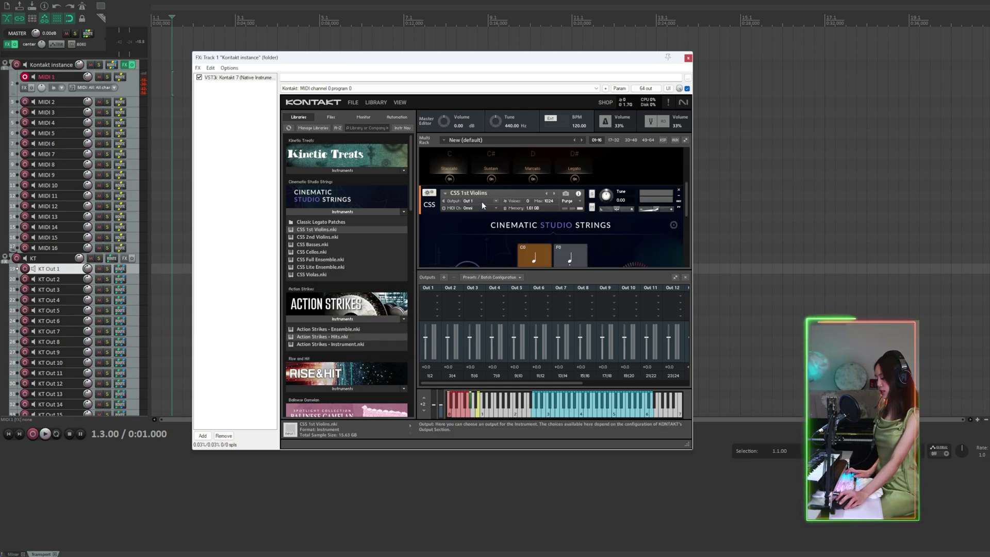
{"action": "left_click", "coordinate": [481, 201]}
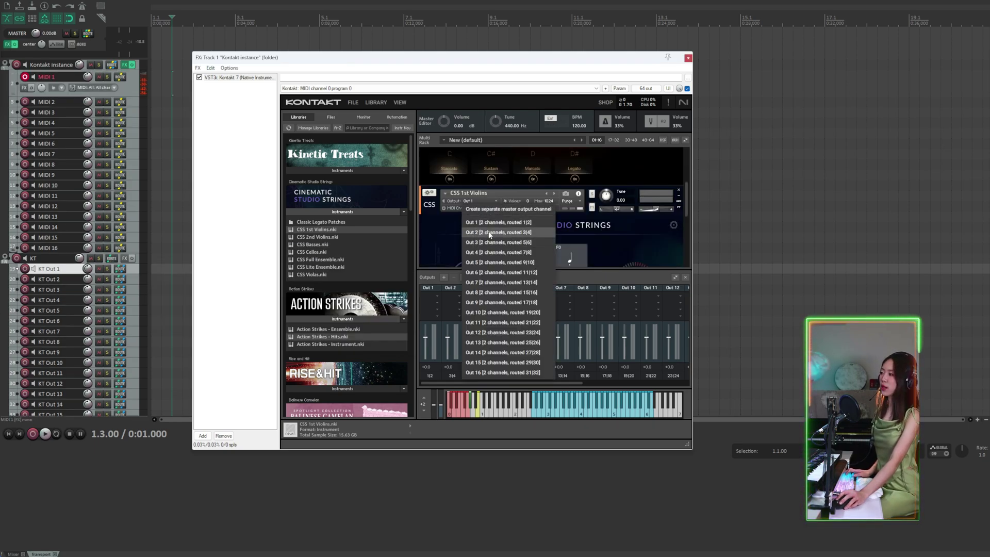
{"action": "left_click", "coordinate": [490, 233]}
{"action": "left_click", "coordinate": [484, 209]}
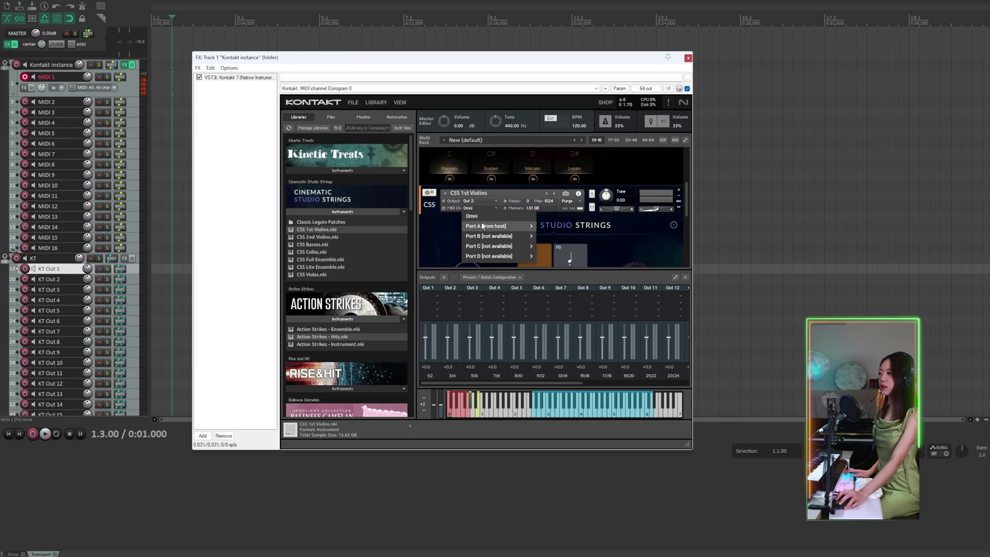
{"action": "mouse_move", "coordinate": [515, 226]}
{"action": "left_click", "coordinate": [555, 236]}
{"action": "scroll", "coordinate": [490, 229], "scroll_direction": "up", "scroll_amount": 2}
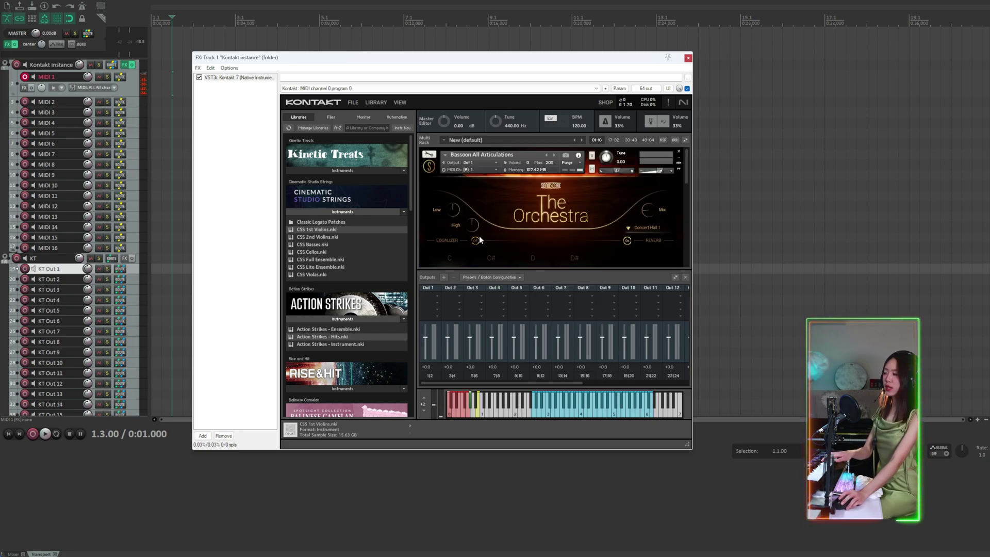
Test the instruments through their own MIDI tracks by arming and disarming MIDI 1, and arming MIDI 2 for the violins
{"action": "left_click", "coordinate": [25, 77]}
{"action": "left_click", "coordinate": [24, 77]}
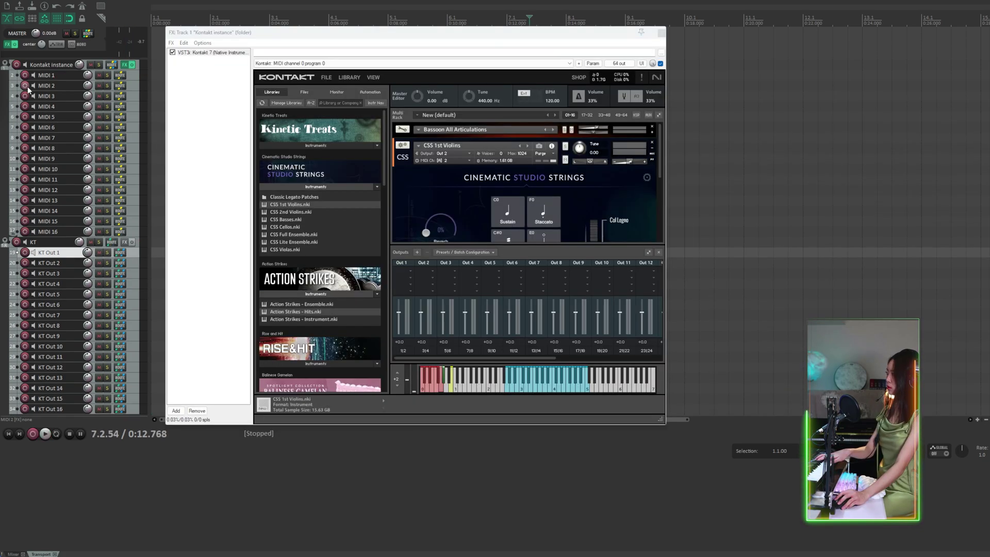
{"action": "left_click", "coordinate": [25, 86]}
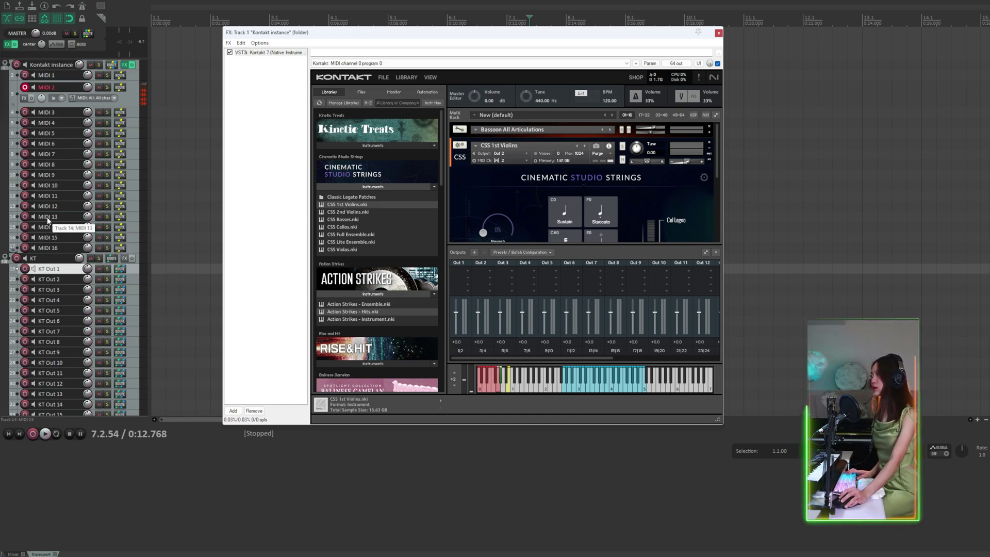
{"action": "scroll", "coordinate": [87, 195], "scroll_direction": "down", "scroll_amount": 2}
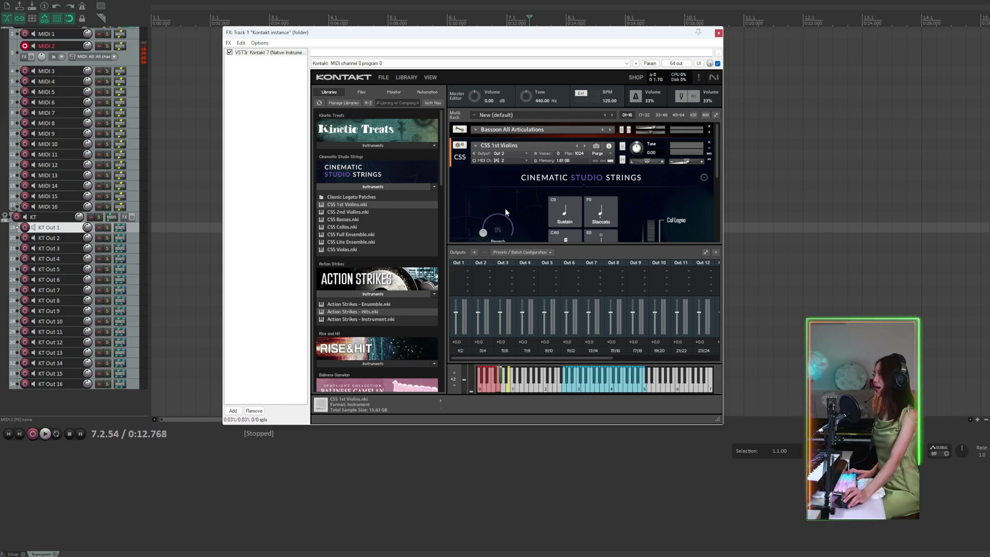
{"action": "scroll", "coordinate": [124, 169], "scroll_direction": "up", "scroll_amount": 2}
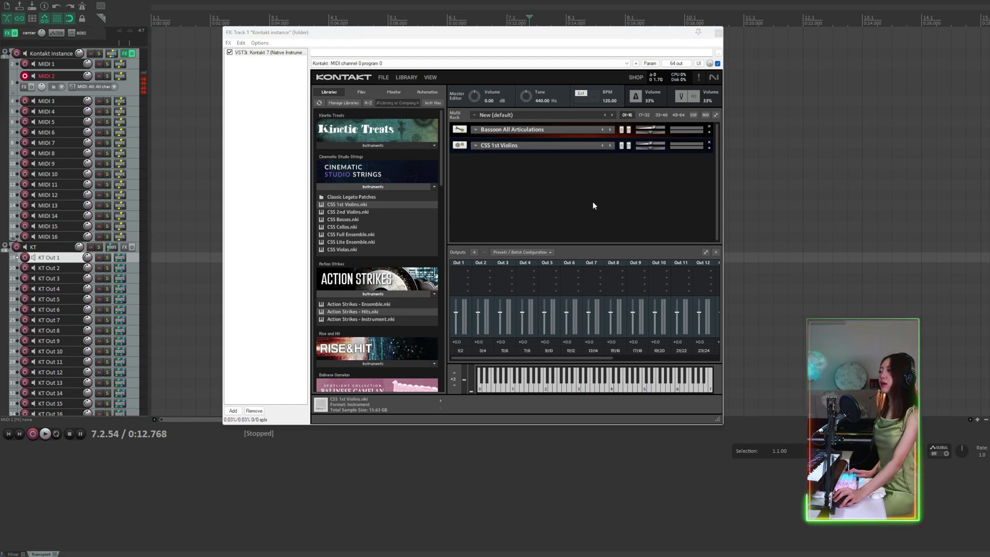
Set Kontakt's MIDI channel assignment for loaded patches to Assign first free, and test it by loading and expanding Action Strikes - Hits
{"action": "left_click", "coordinate": [383, 77]}
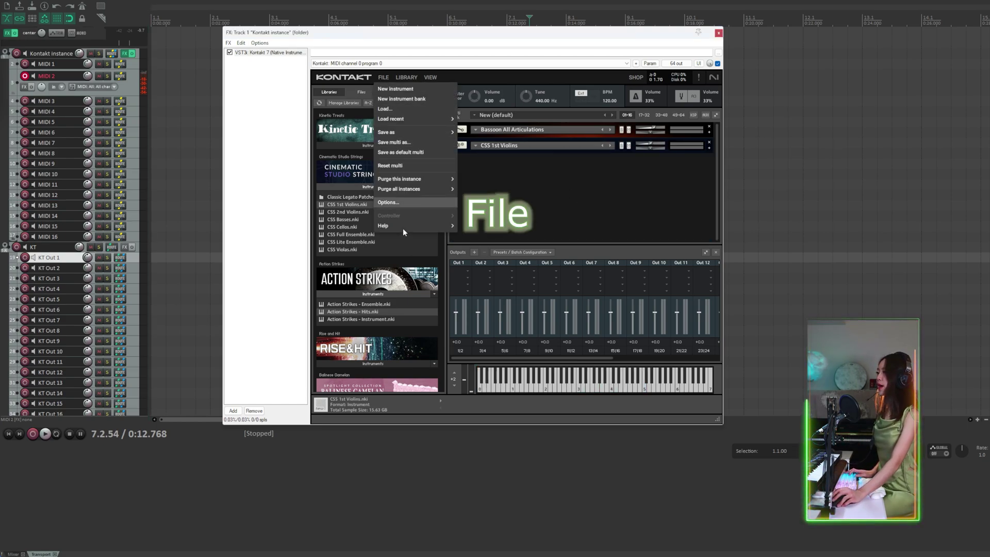
{"action": "left_click", "coordinate": [412, 203]}
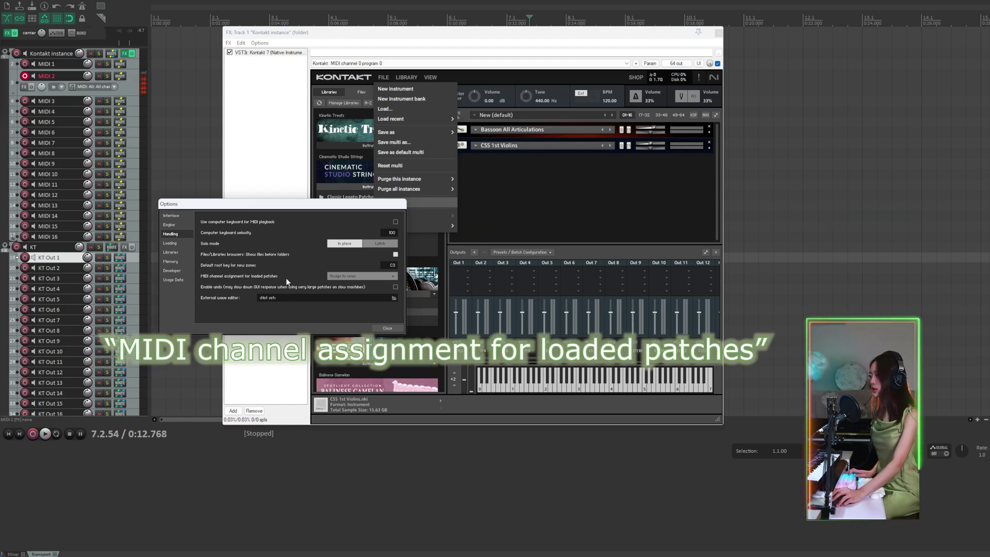
{"action": "left_click", "coordinate": [367, 280]}
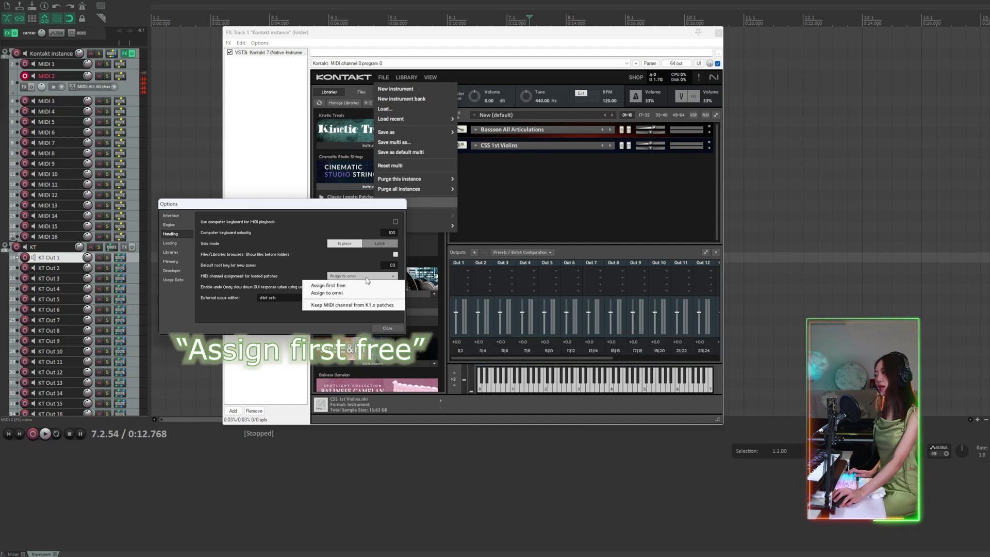
{"action": "left_click", "coordinate": [345, 292]}
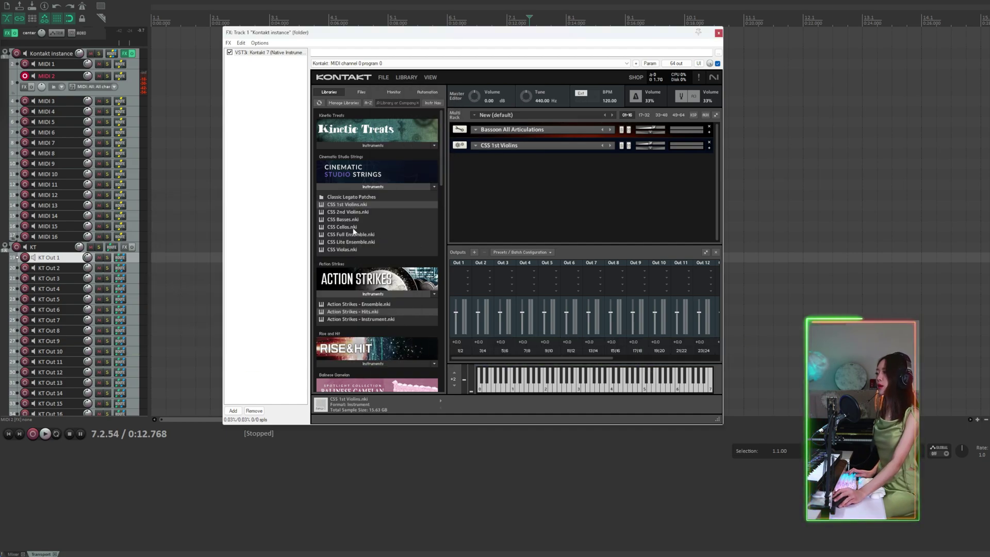
{"action": "left_click_drag", "start_coordinate": [337, 315], "coordinate": [581, 196]}
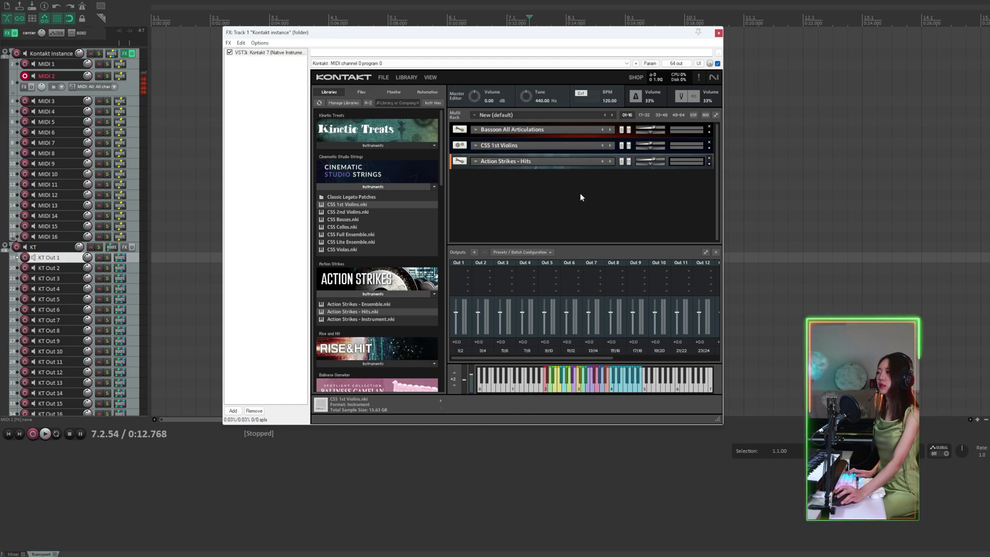
{"action": "left_click", "coordinate": [710, 164]}
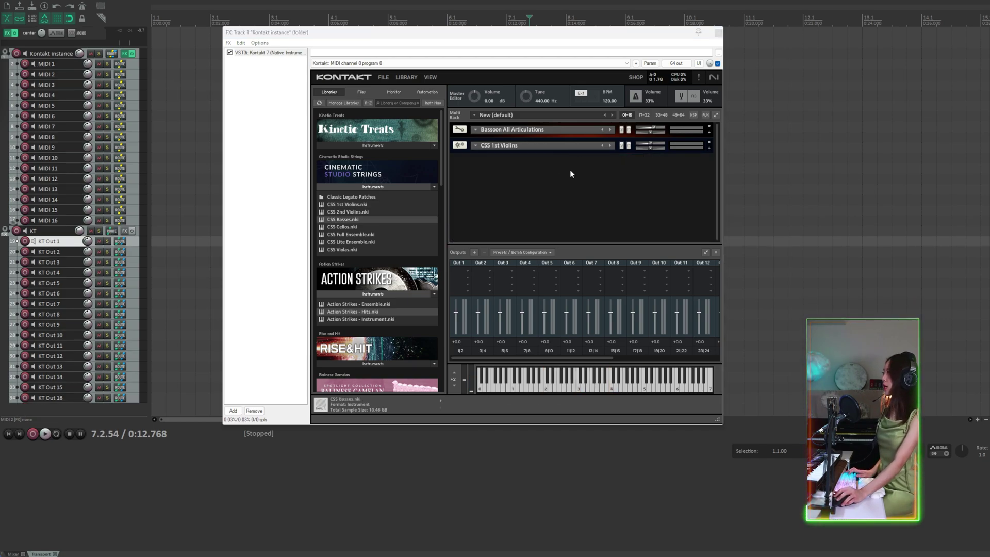
Rename the MIDI 1 track as Bassoon and its matching audio track KT Out 1 as KT Bassoon
{"action": "double_click", "coordinate": [56, 63]}
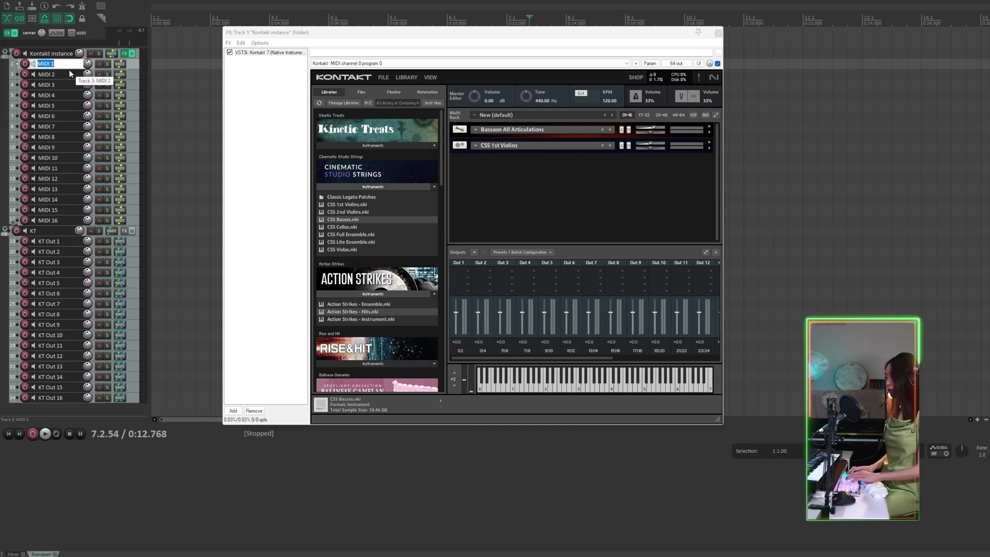
{"action": "type", "text": "Bassoon"}
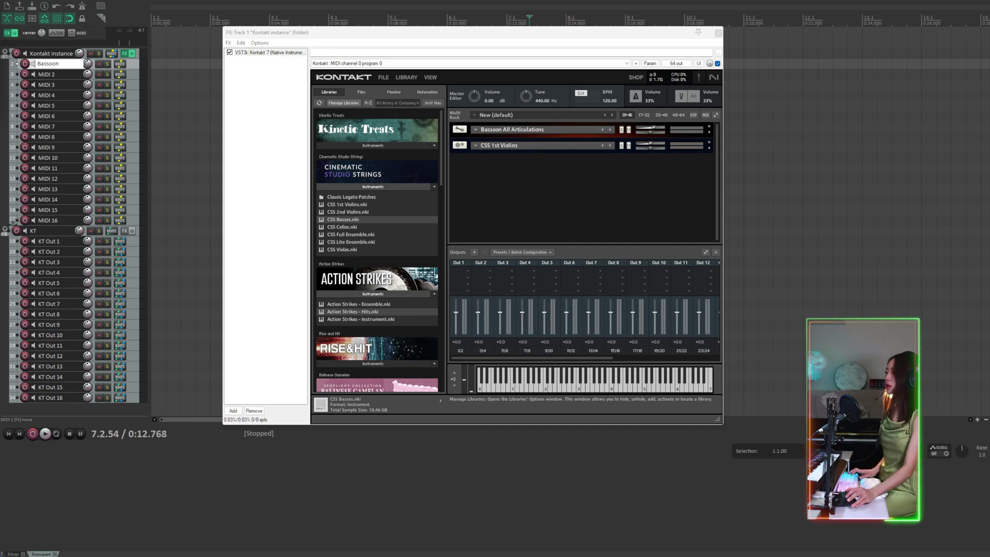
{"action": "double_click", "coordinate": [61, 242]}
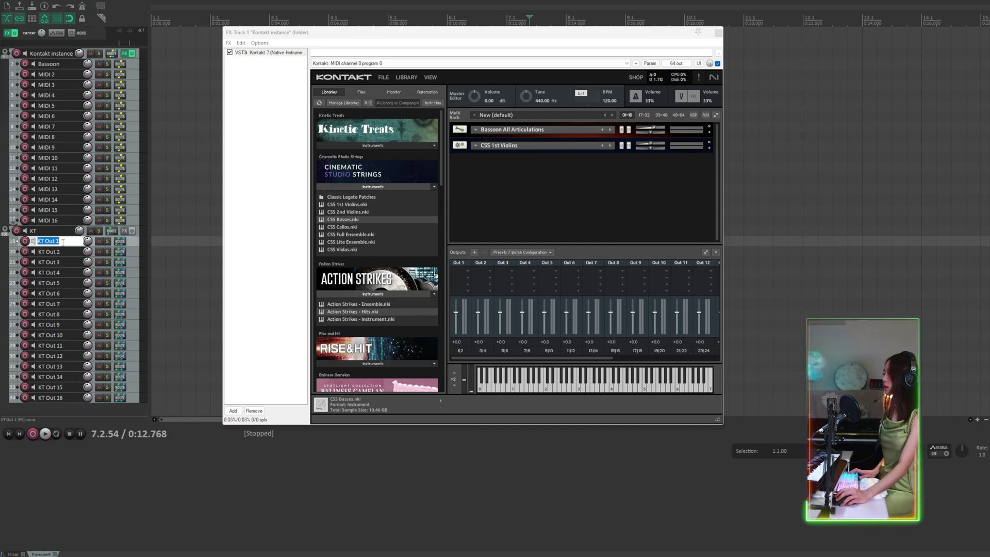
{"action": "left_click_drag", "start_coordinate": [47, 242], "coordinate": [45, 241]}
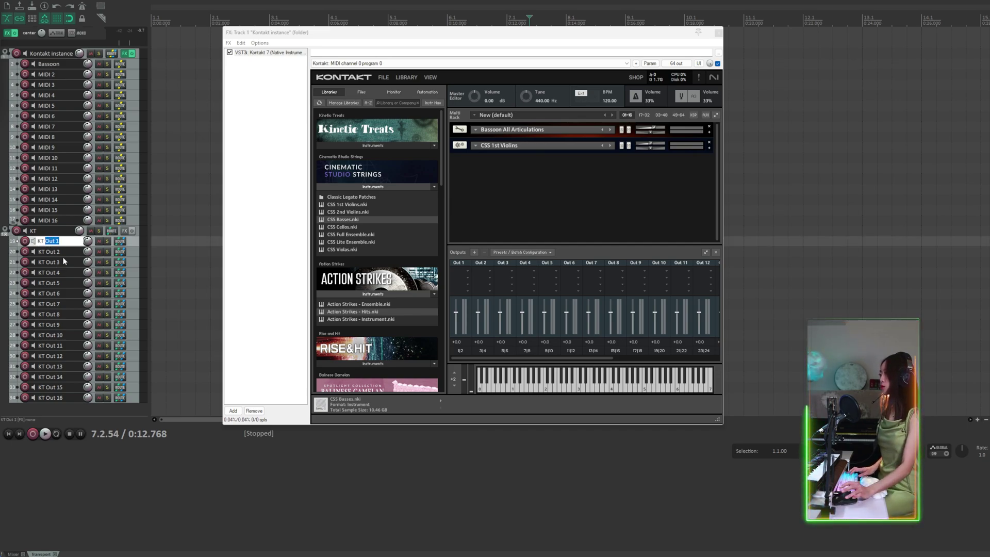
{"action": "type", "text": "Bassoon"}
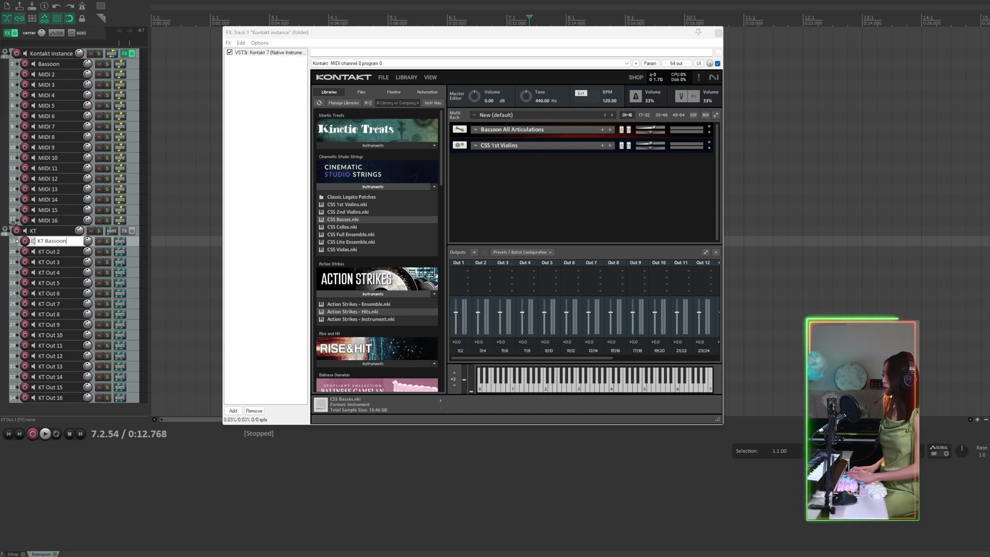
{"action": "key", "text": "Return"}
Rename the MIDI 2 track as 1st Violins and its matching audio track KT Out 2 as KT 1st Violins
{"action": "double_click", "coordinate": [56, 75]}
{"action": "type", "text": "1st v"}
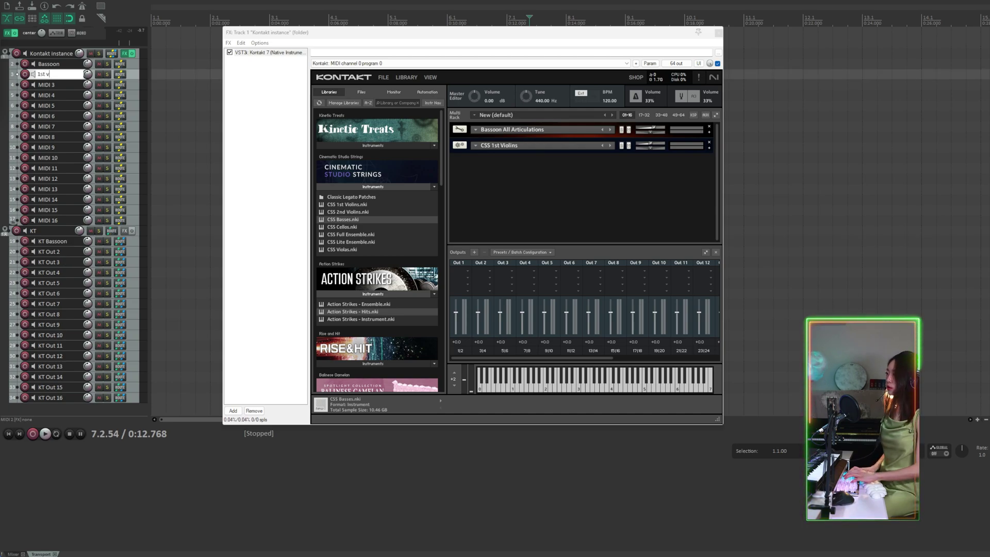
{"action": "type", "text": "s"}
{"action": "key", "text": "Return"}
{"action": "type", "text": "olins"}
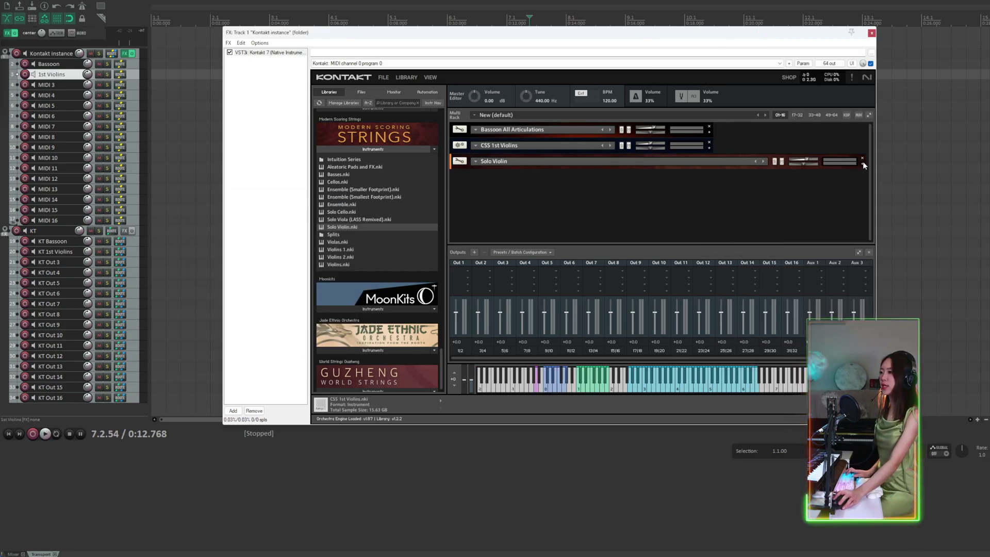
Expand the Solo Violin instrument in the rack and show its output and MIDI channel settings
{"action": "left_click", "coordinate": [862, 163]}
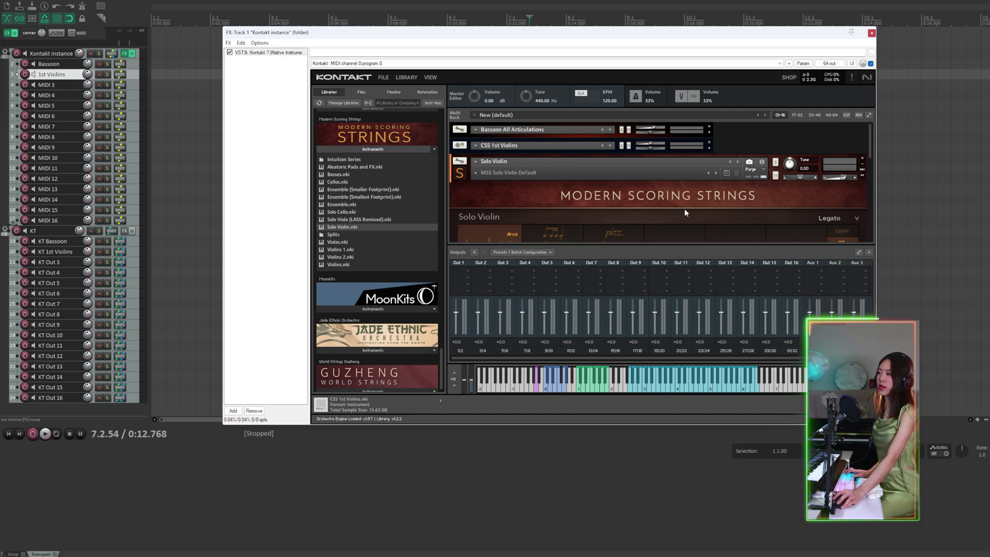
{"action": "left_click", "coordinate": [762, 162]}
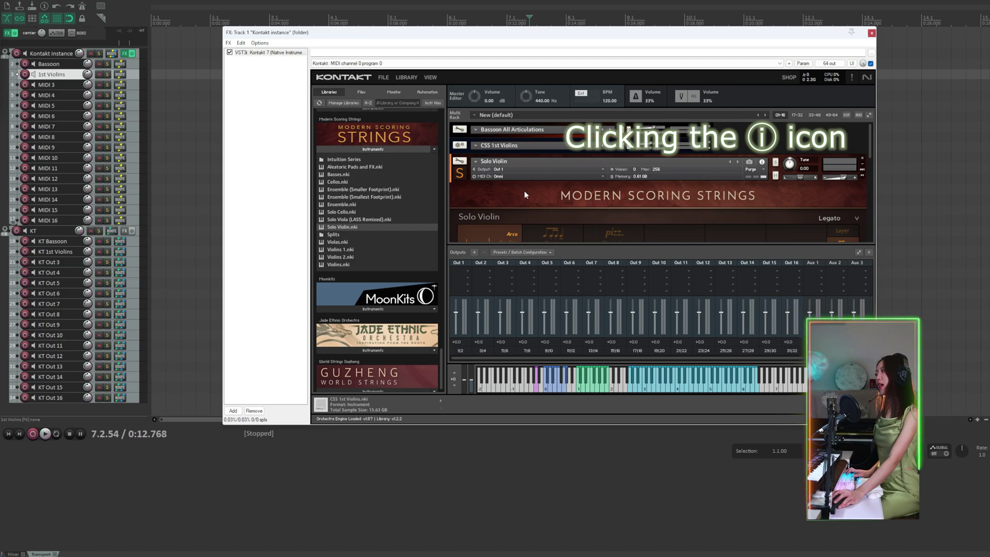